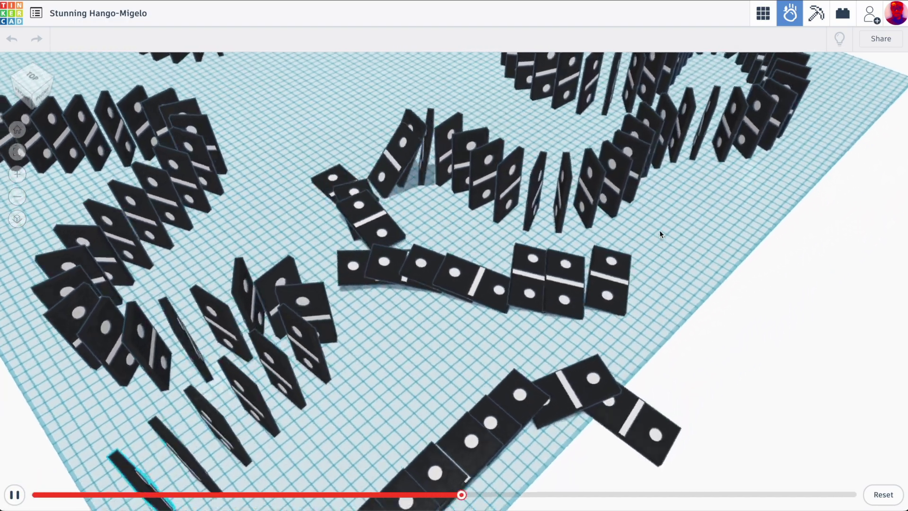
Watch the long domino chain topple in the simulation from several viewpoints.
scroll(649, 228, down, 5)
scroll(626, 257, up, 5)
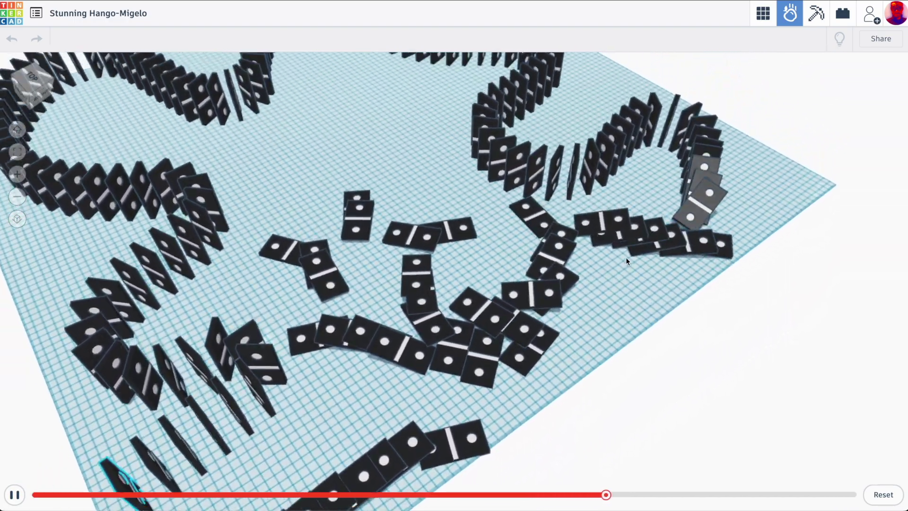
scroll(625, 257, down, 5)
right_drag(306, 247, 489, 196)
scroll(367, 230, up, 5)
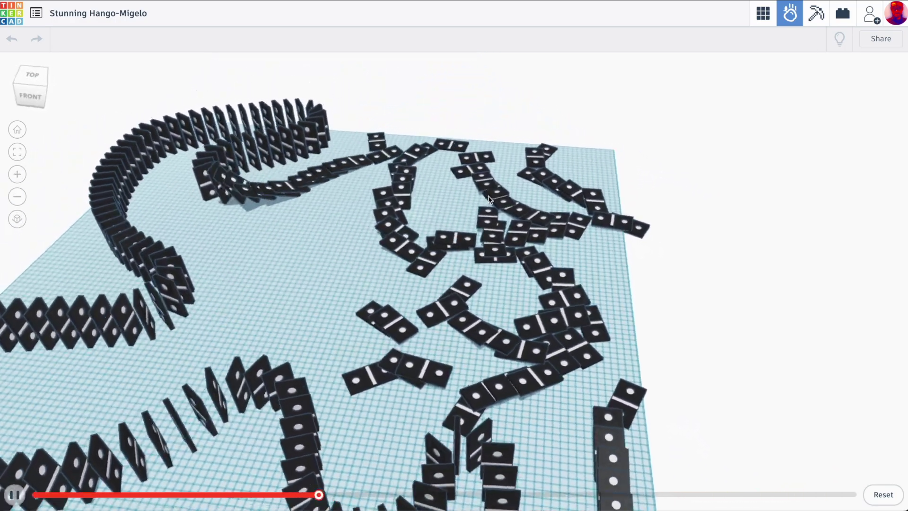
scroll(489, 198, down, 3)
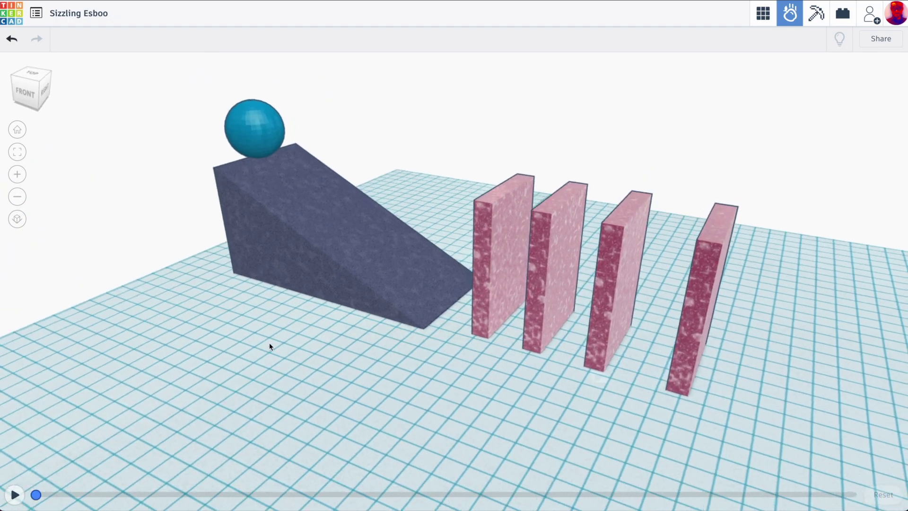
Run the simulation of the ball rolling down the ramp towards the four pink blocks.
right_drag(269, 347, 347, 387)
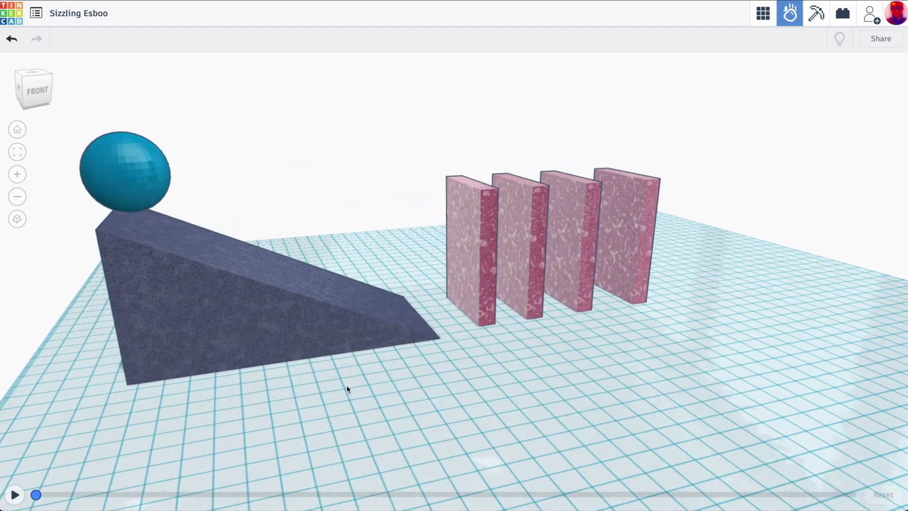
click(15, 495)
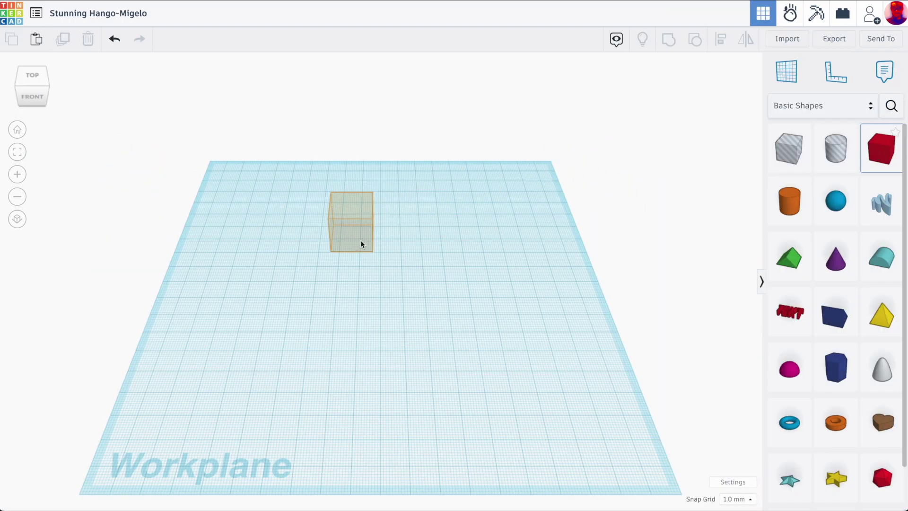
Place a box on the workplane and set its footprint to 35 mm wide by 100 mm long.
scroll(363, 256, up, 5)
drag(360, 244, 366, 369)
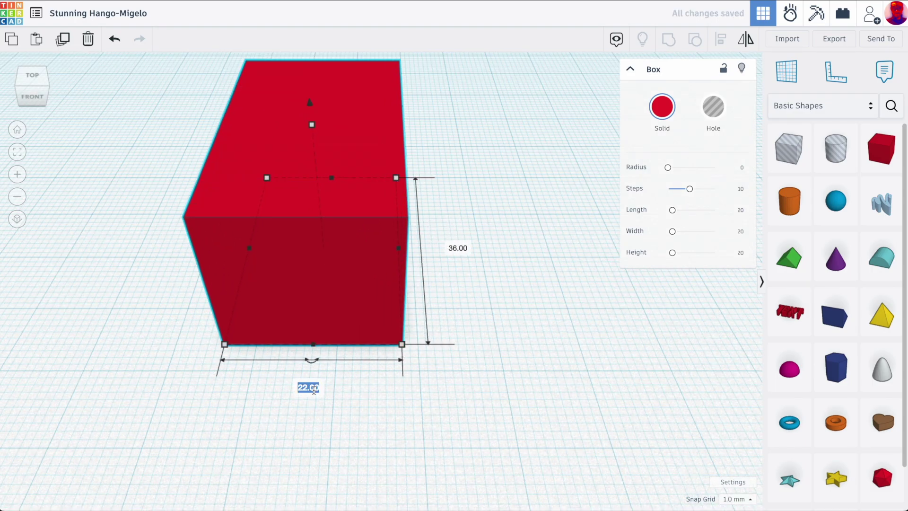
text(5)
key(Return)
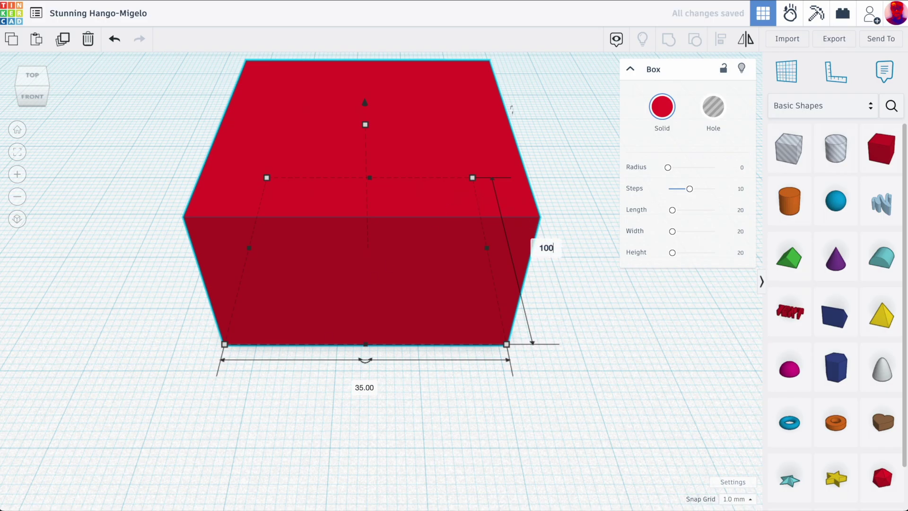
key(Return)
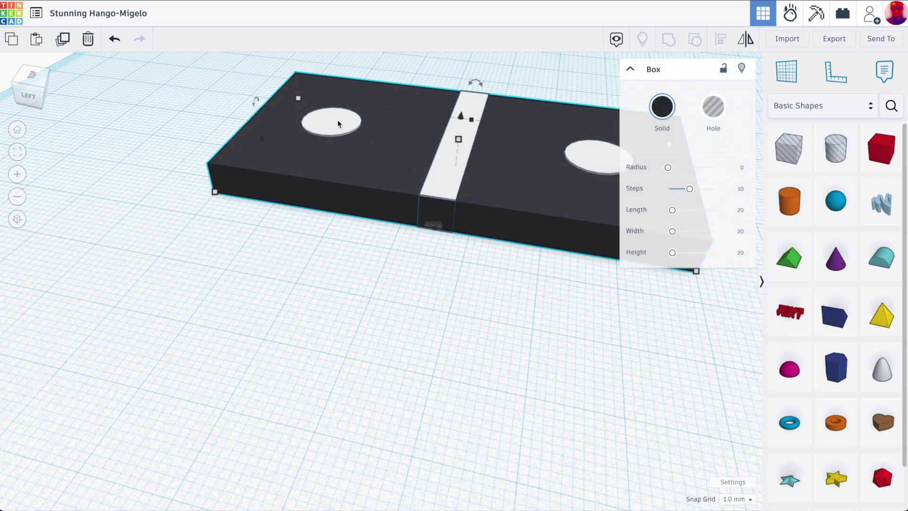
Group the black domino body with its white stripe and dots, and enable Multicolor to keep their individual colors.
middle_drag(338, 124, 267, 132)
middle_drag(453, 136, 398, 114)
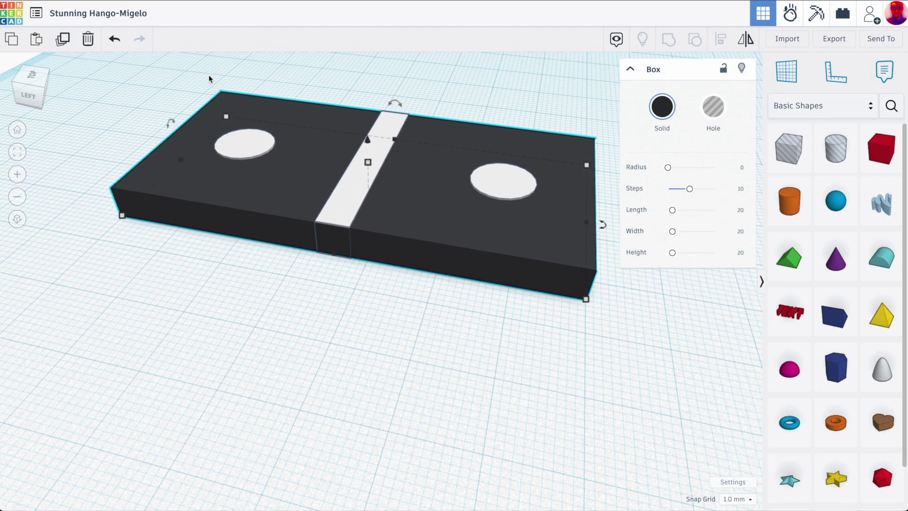
drag(516, 261, 518, 263)
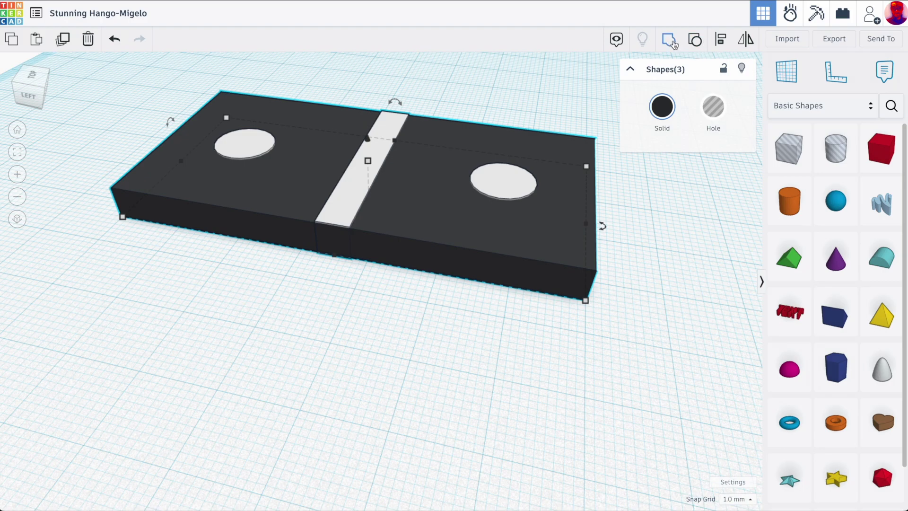
click(669, 40)
click(675, 104)
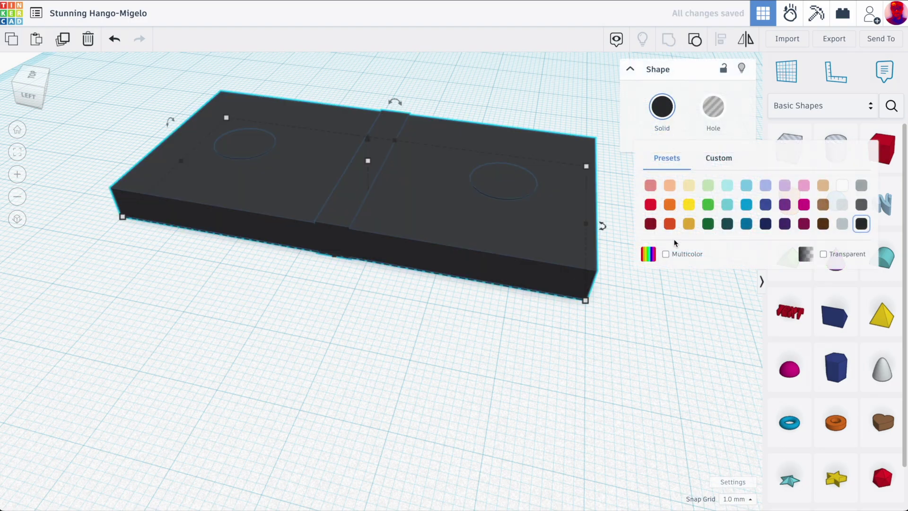
click(670, 254)
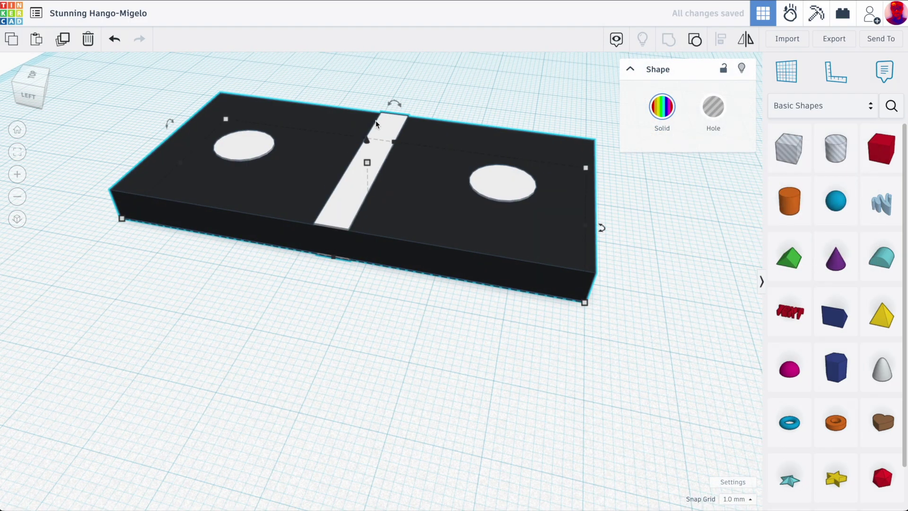
Rotate the grouped domino upright onto its short edge and drop it onto the workplane.
drag(390, 104, 451, 151)
key(d)
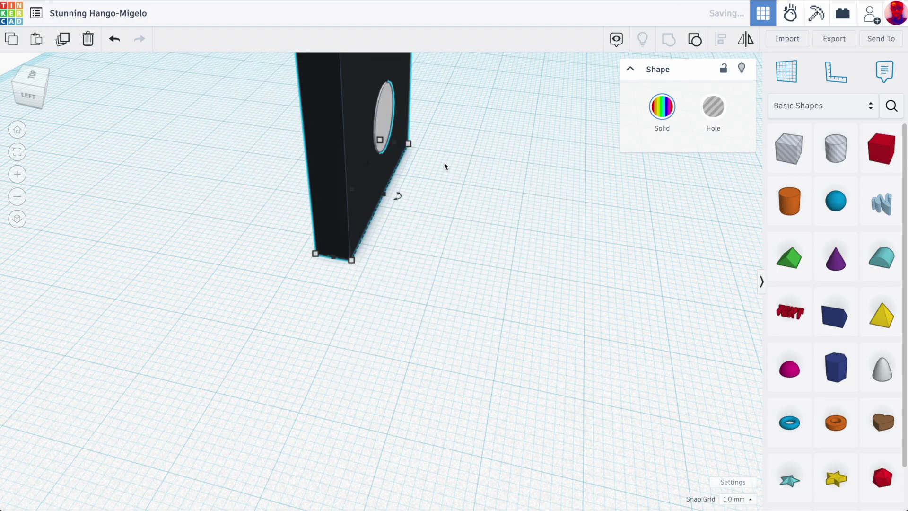
scroll(431, 209, down, 5)
middle_drag(425, 213, 381, 334)
right_drag(381, 335, 414, 289)
click(415, 288)
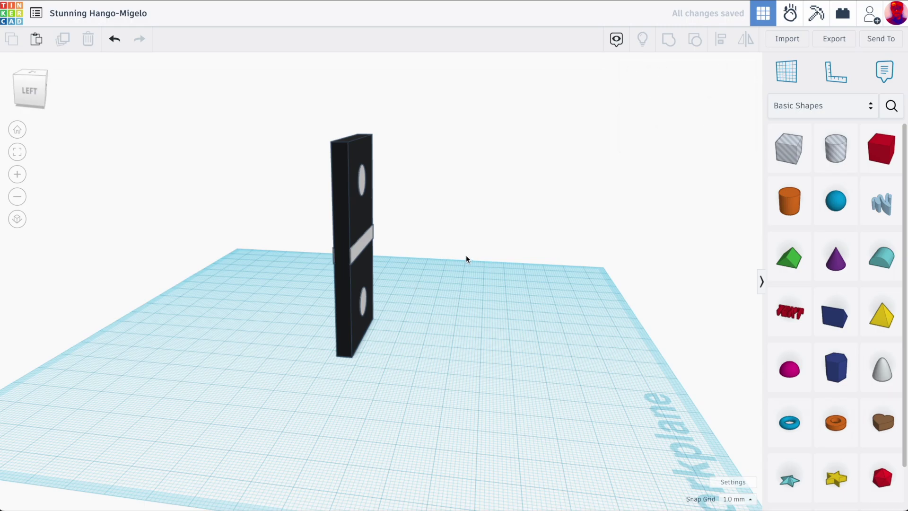
Open the design in Sim Lab and review the domino's material options.
right_drag(466, 257, 713, 200)
click(800, 14)
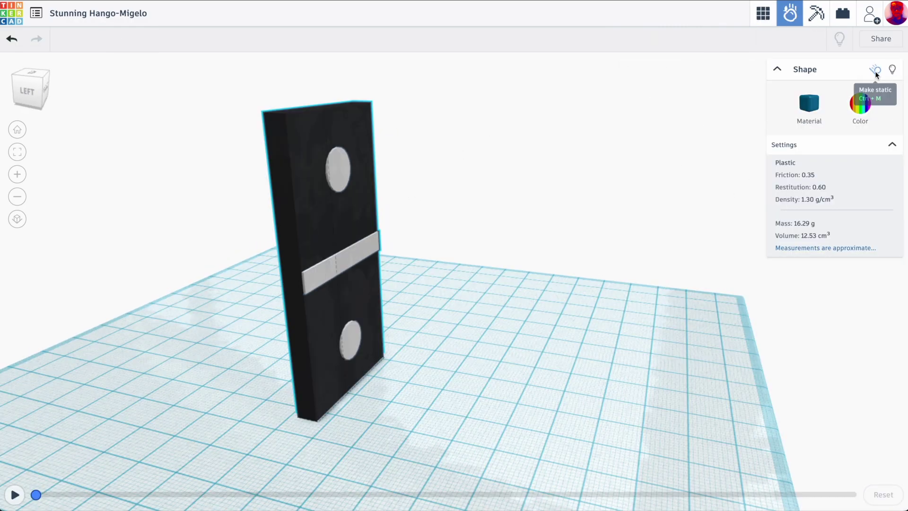
click(809, 118)
click(802, 161)
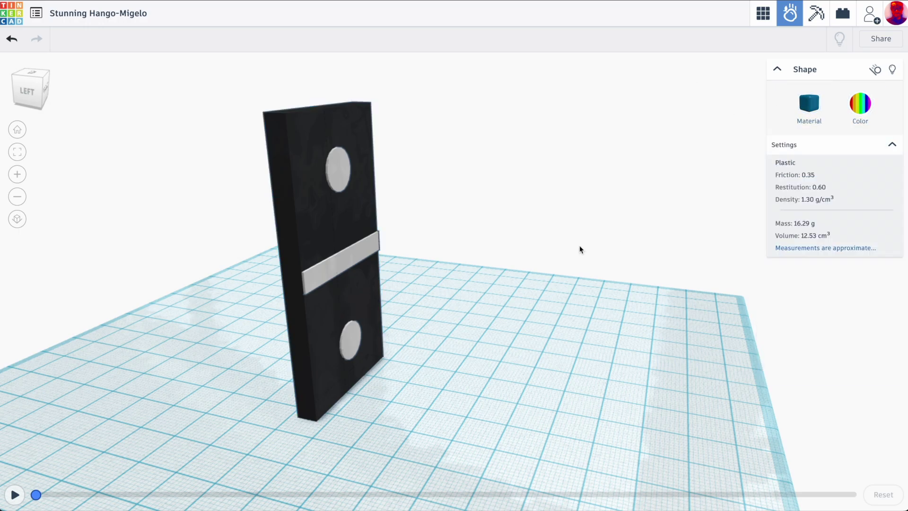
click(580, 249)
Run the physics simulation of the single upright domino, pause it and reset it.
scroll(555, 227, down, 5)
scroll(530, 212, up, 3)
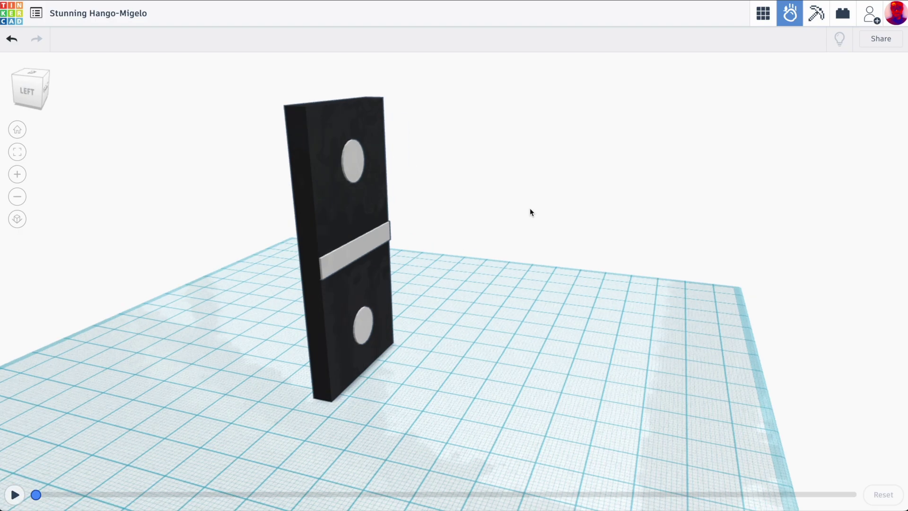
click(21, 495)
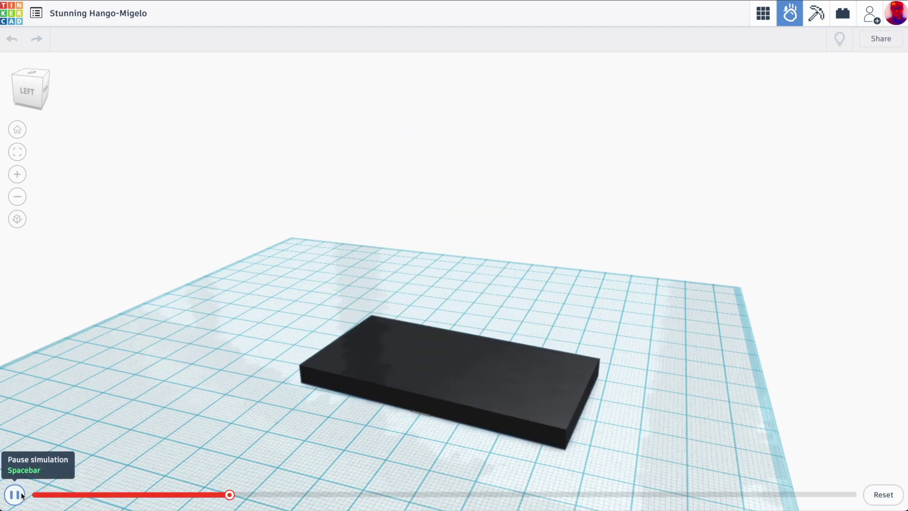
click(14, 495)
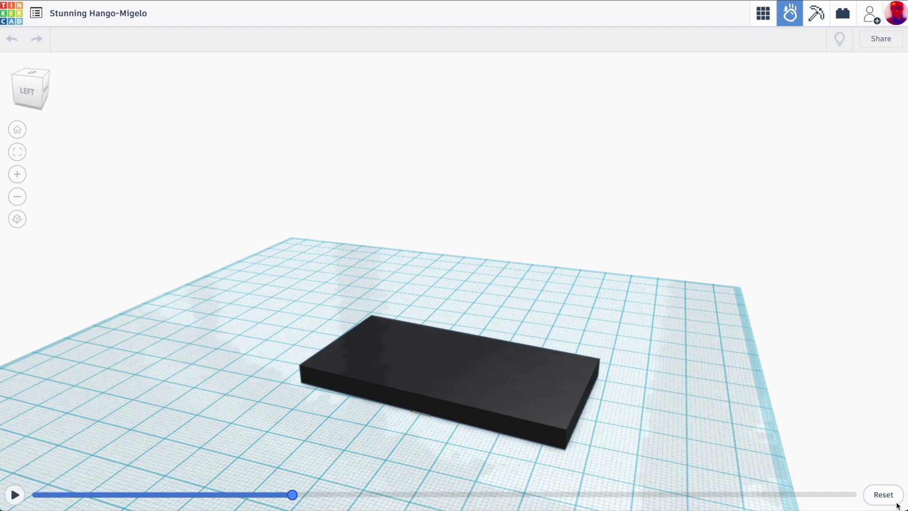
click(882, 494)
Examine how the stripe and dots sit on the domino's faces from the side, and run the simulation again.
right_drag(523, 237, 547, 214)
scroll(438, 143, up, 3)
middle_drag(437, 144, 443, 101)
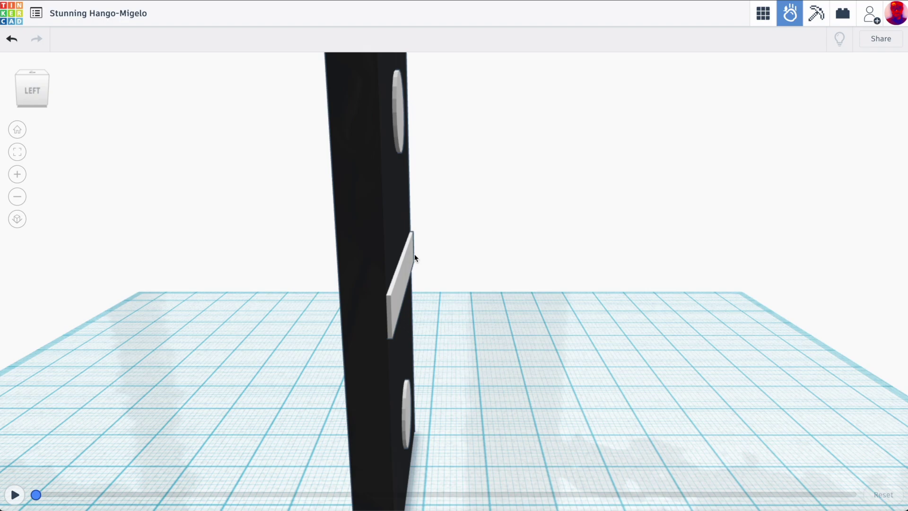
right_drag(414, 255, 183, 339)
click(15, 502)
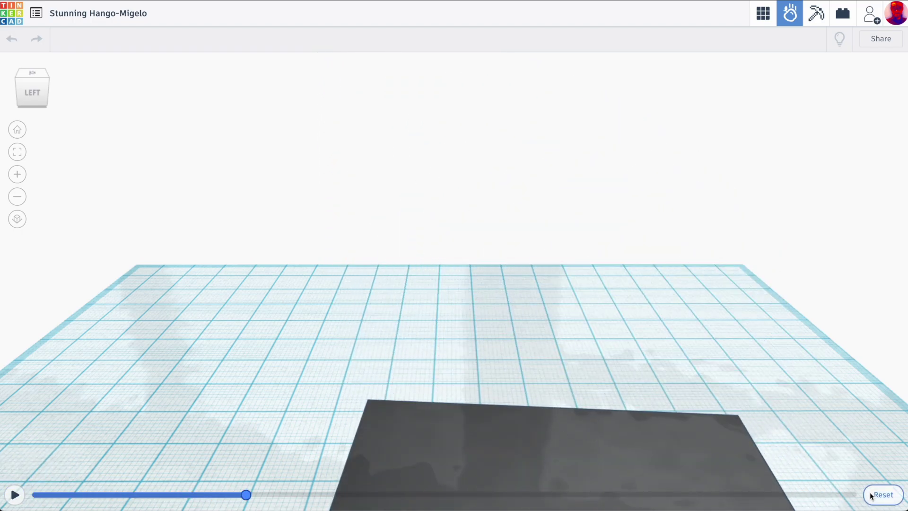
Return to the 3D design editor and ungroup the domino into its separate parts.
click(763, 14)
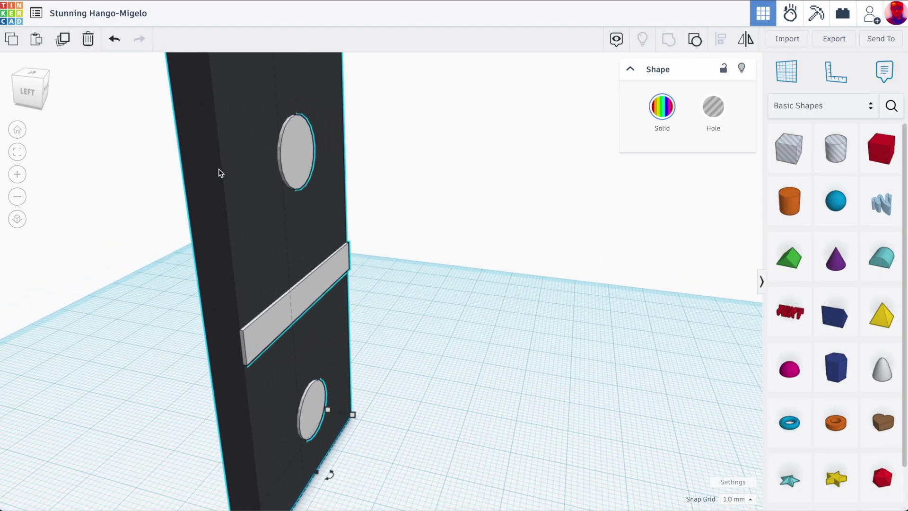
scroll(218, 170, down, 3)
right_drag(224, 173, 216, 185)
middle_drag(216, 185, 284, 224)
right_drag(284, 223, 281, 196)
middle_drag(199, 163, 252, 125)
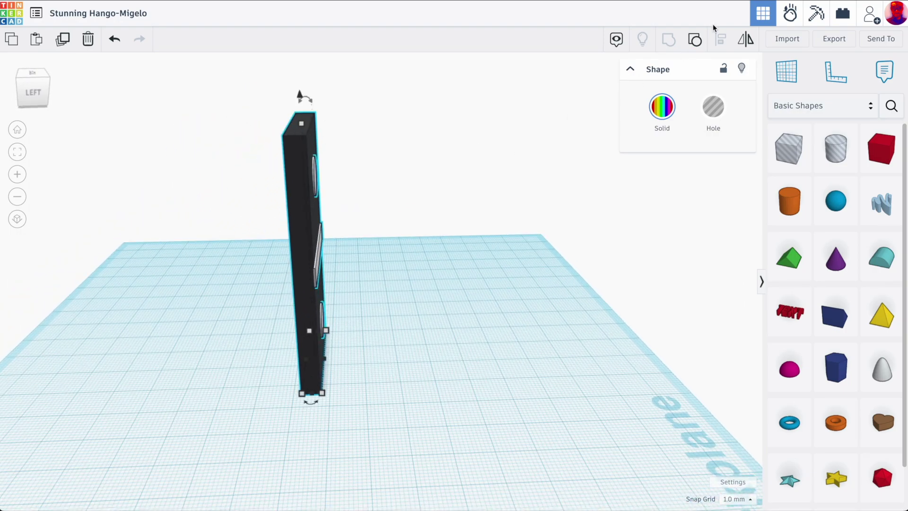
click(704, 42)
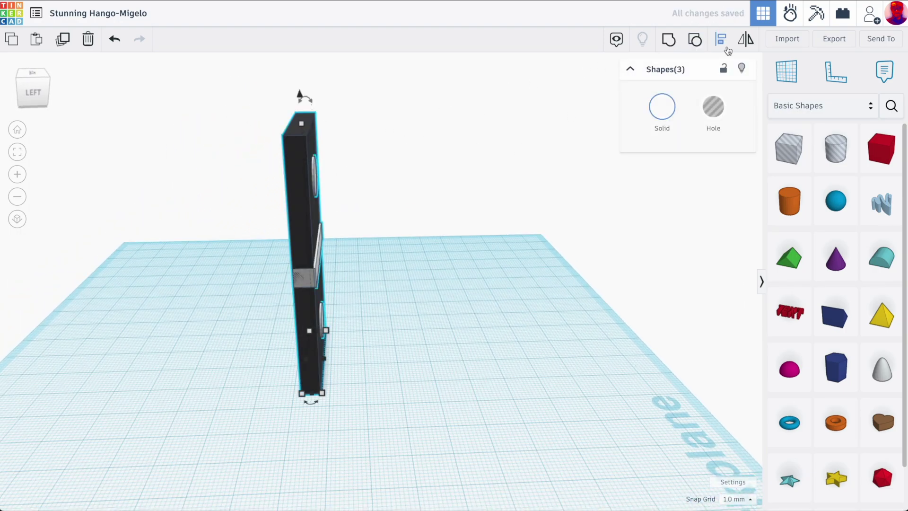
Align the domino's body, stripe and dots to a common center through its thickness.
scroll(271, 379, up, 3)
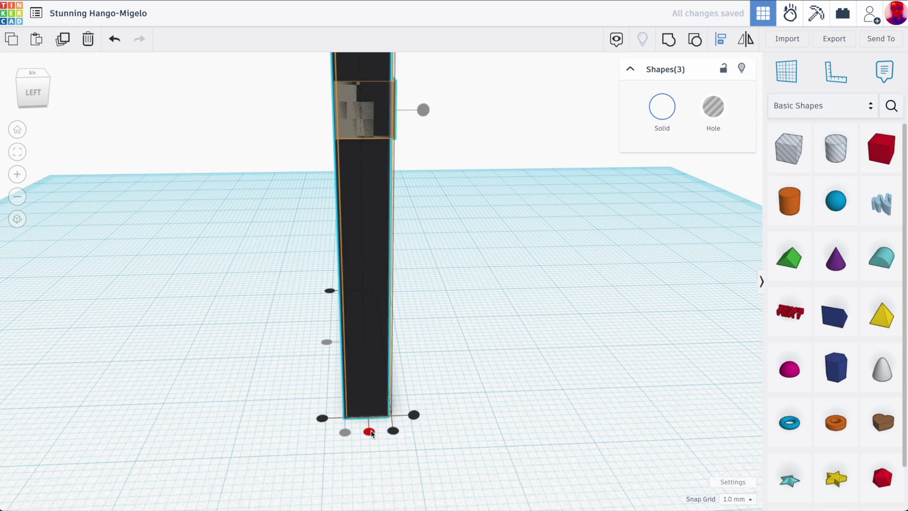
mouse_move(460, 254)
right_down()
mouse_move(547, 270)
mouse_move(471, 298)
mouse_move(438, 298)
mouse_move(401, 263)
mouse_move(485, 258)
mouse_move(461, 251)
mouse_move(468, 245)
right_up()
scroll(439, 294, down, 3)
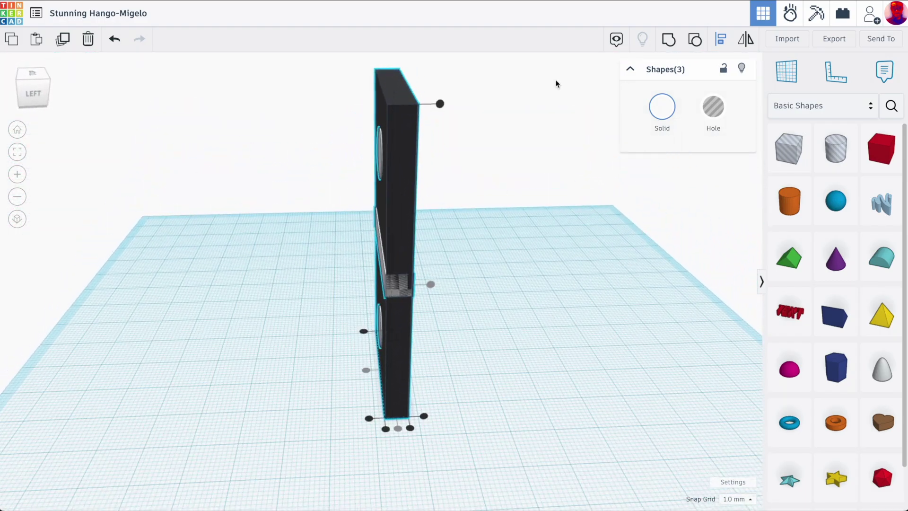
Regroup the aligned domino parts and restore their black and white colors with Multicolor.
click(676, 38)
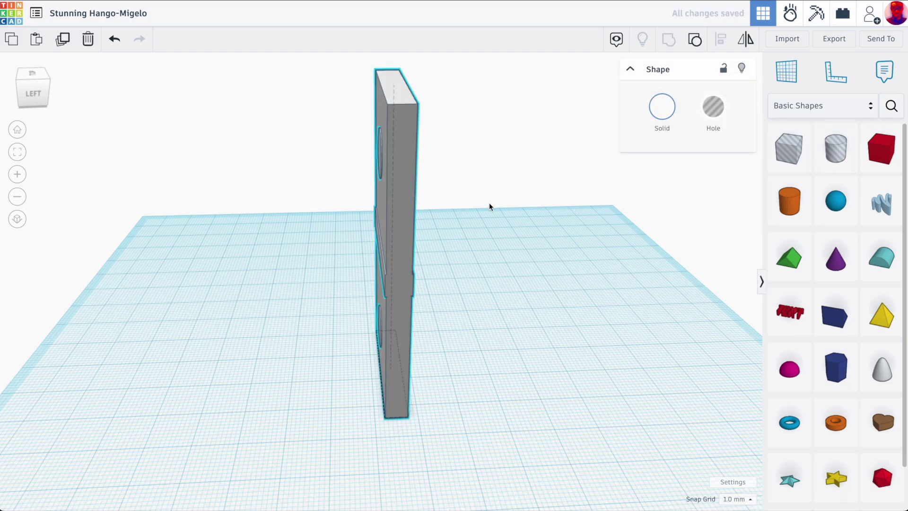
right_drag(489, 206, 520, 189)
click(648, 117)
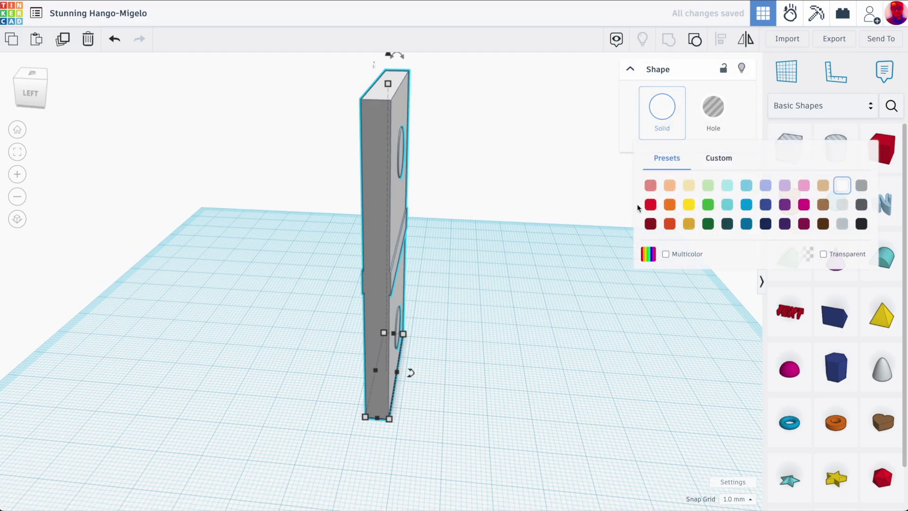
click(665, 254)
click(474, 182)
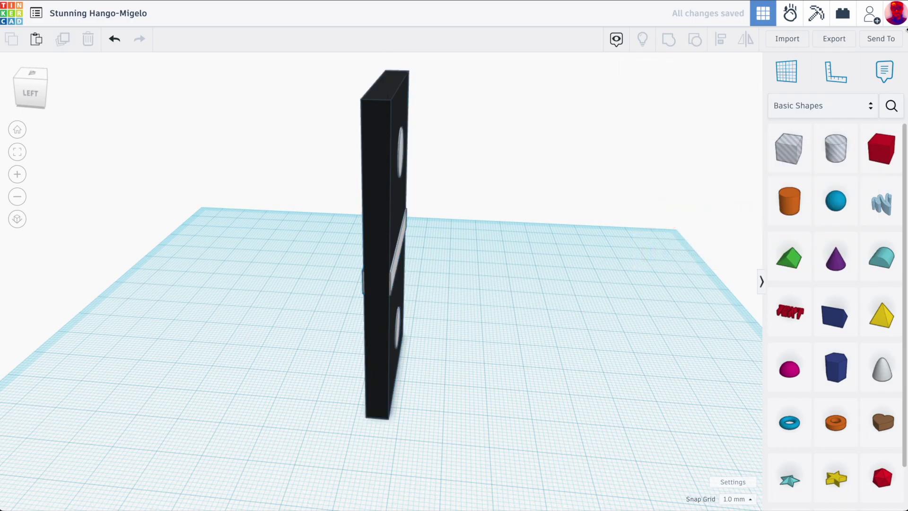
Return to Sim Lab and run the simulation to test the realigned domino's balance.
click(790, 14)
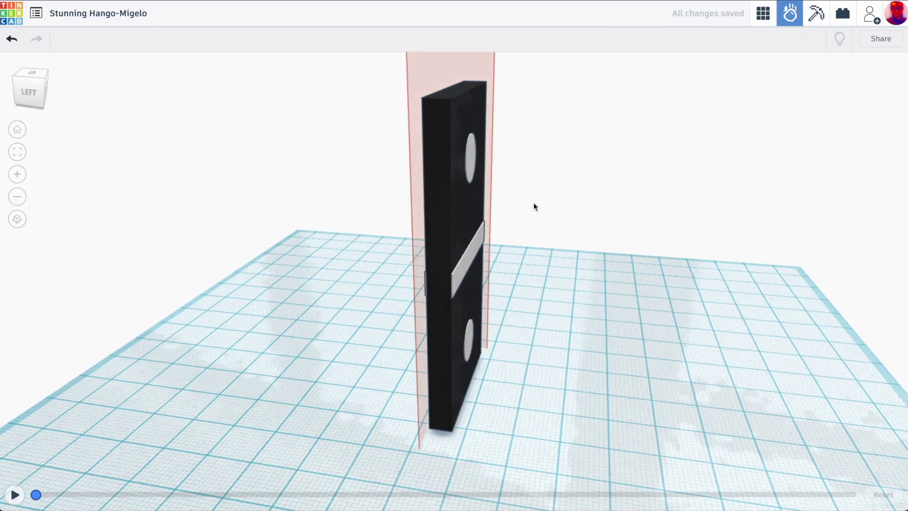
scroll(545, 198, down, 3)
right_drag(546, 198, 489, 241)
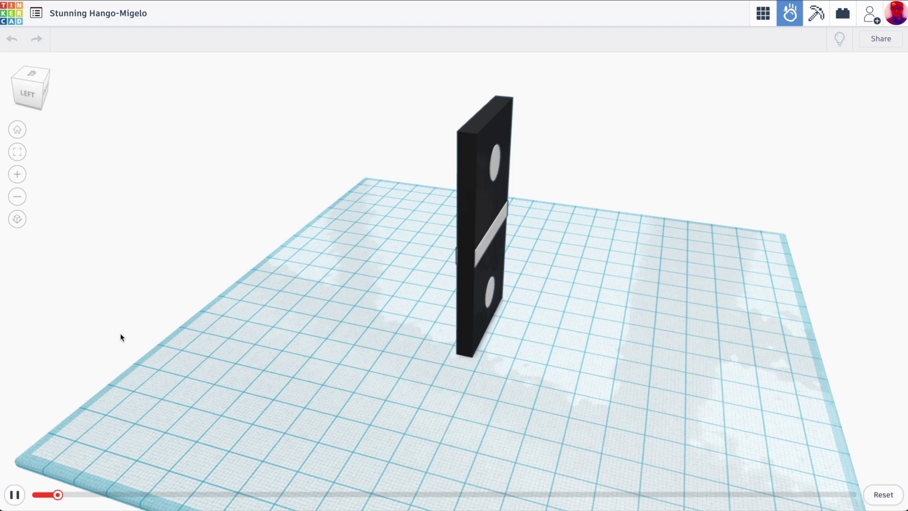
right_drag(212, 211, 569, 207)
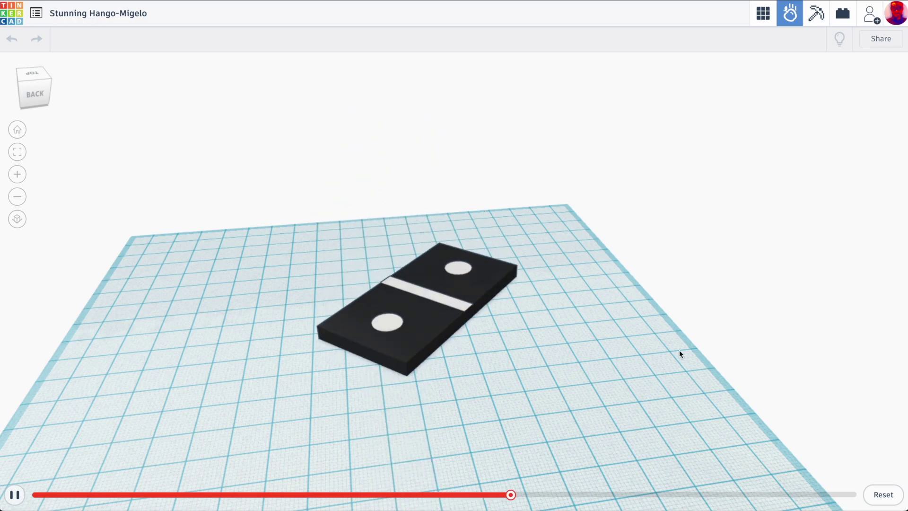
Return to the 3D design editor and resize the workplane to a custom 1000 mm by 1000 mm.
click(766, 14)
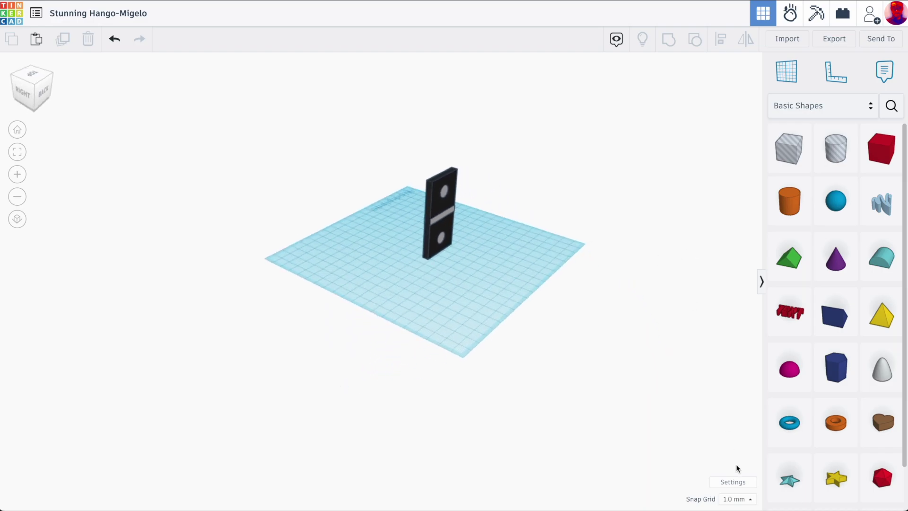
click(734, 482)
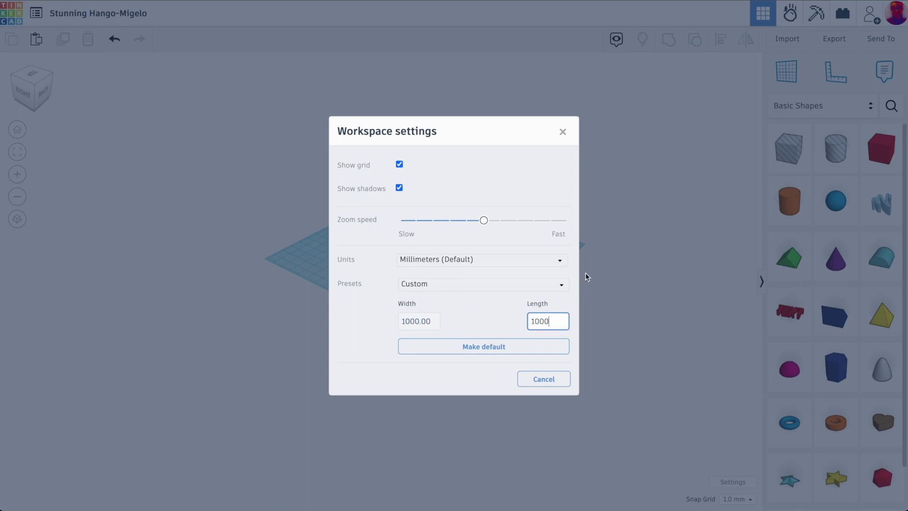
click(707, 248)
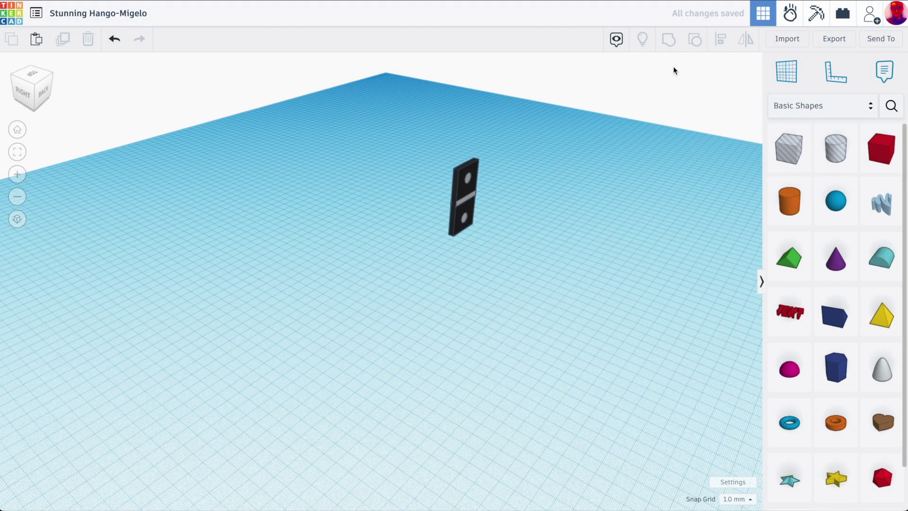
Collapse the shapes library and move the domino into a corner area of the enlarged workplane as the start of the chain.
click(762, 284)
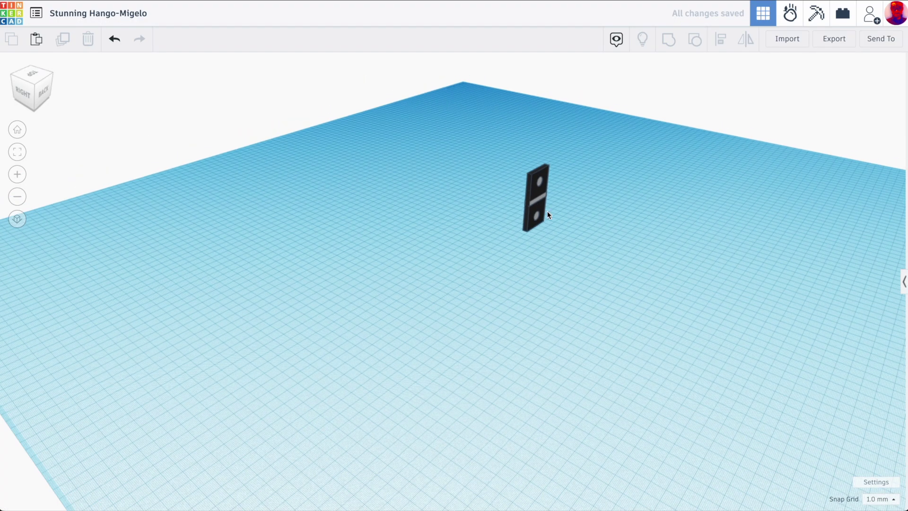
drag(542, 211, 99, 245)
middle_drag(99, 246, 391, 257)
middle_drag(146, 234, 294, 174)
right_drag(294, 175, 377, 166)
scroll(296, 256, up, 3)
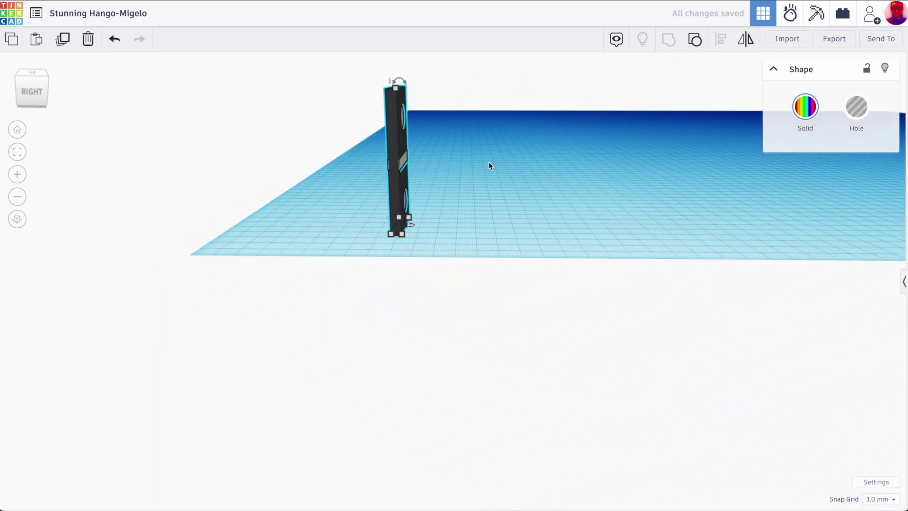
right_drag(491, 166, 434, 247)
middle_drag(433, 247, 405, 71)
scroll(476, 267, up, 3)
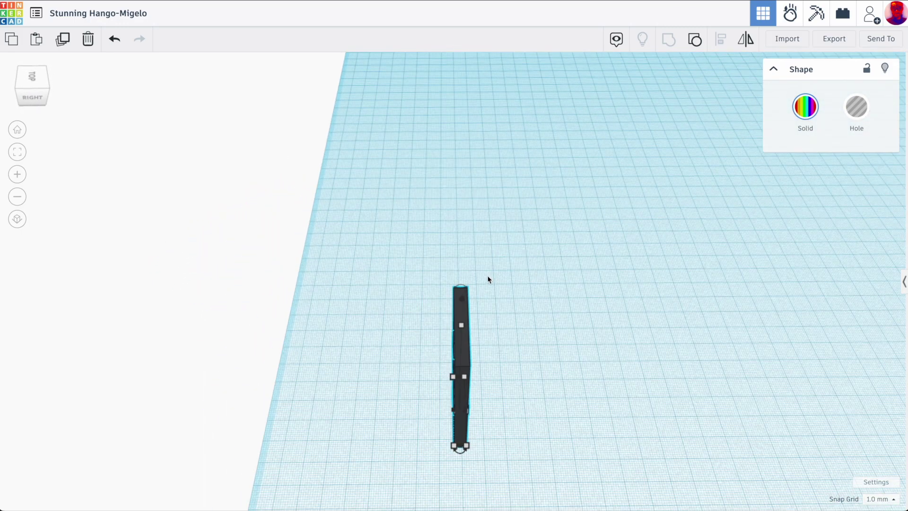
middle_drag(488, 278, 362, 239)
scroll(363, 239, up, 2)
right_drag(422, 237, 445, 240)
drag(390, 241, 159, 253)
click(360, 265)
Duplicate the domino and move the copy a short distance in front of it, leaving a toppling gap along the workplane's edge.
scroll(367, 269, down, 3)
right_drag(371, 286, 372, 243)
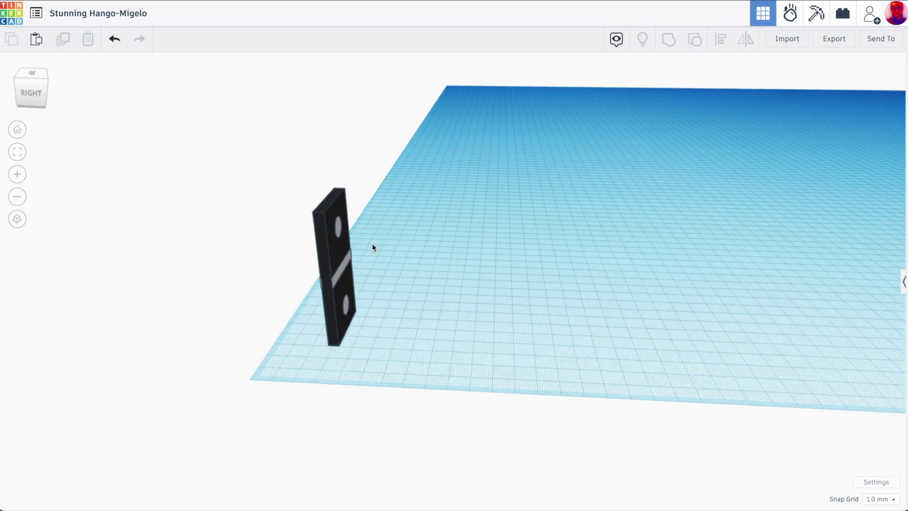
scroll(364, 240, up, 5)
scroll(362, 240, down, 2)
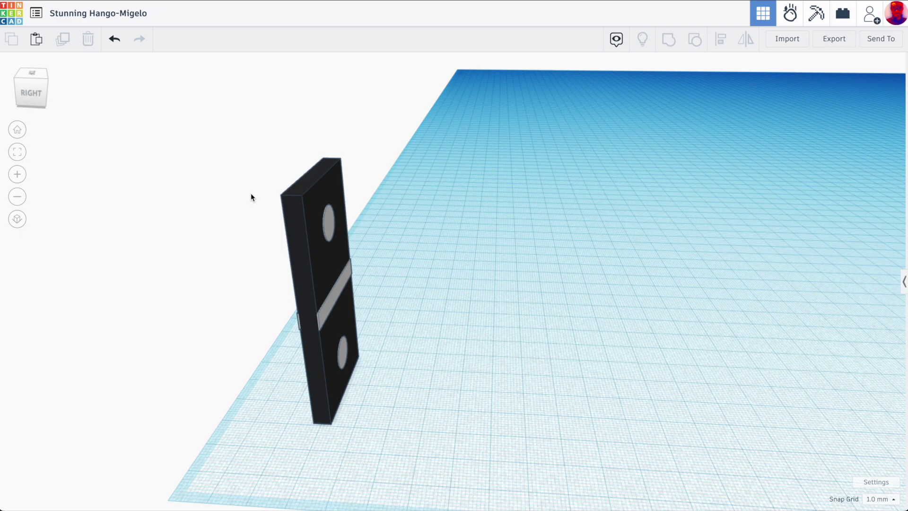
click(303, 245)
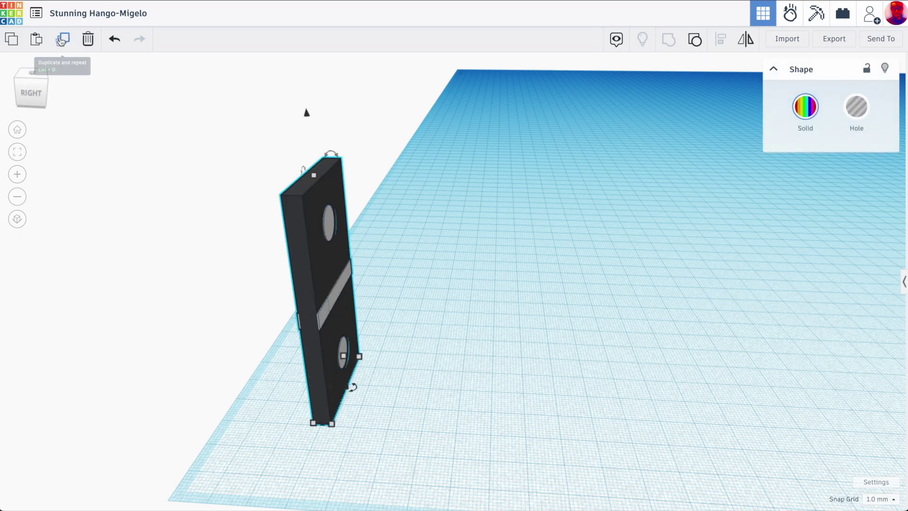
click(62, 40)
drag(315, 263, 410, 305)
mouse_move(502, 314)
right_down()
mouse_move(527, 311)
mouse_move(498, 314)
right_up()
scroll(497, 314, down, 5)
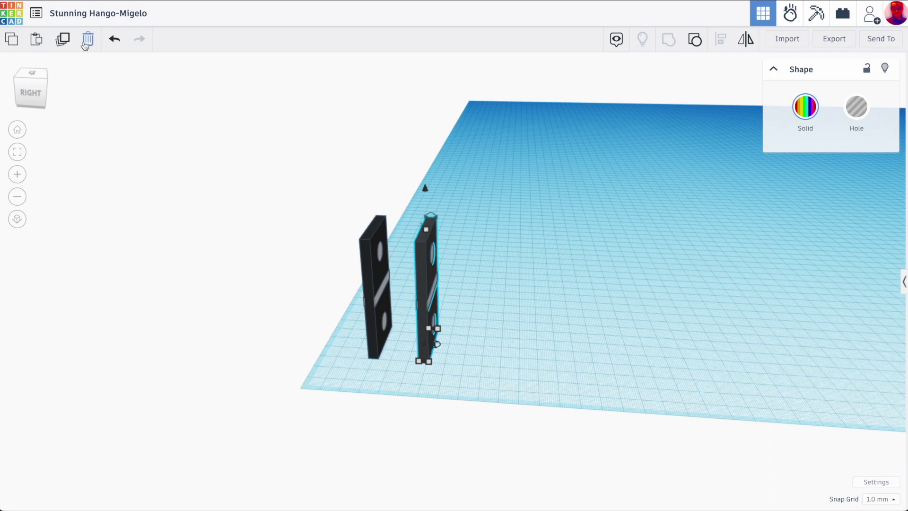
Repeat the spaced duplication eight times to extend the straight row to ten dominoes.
click(71, 42)
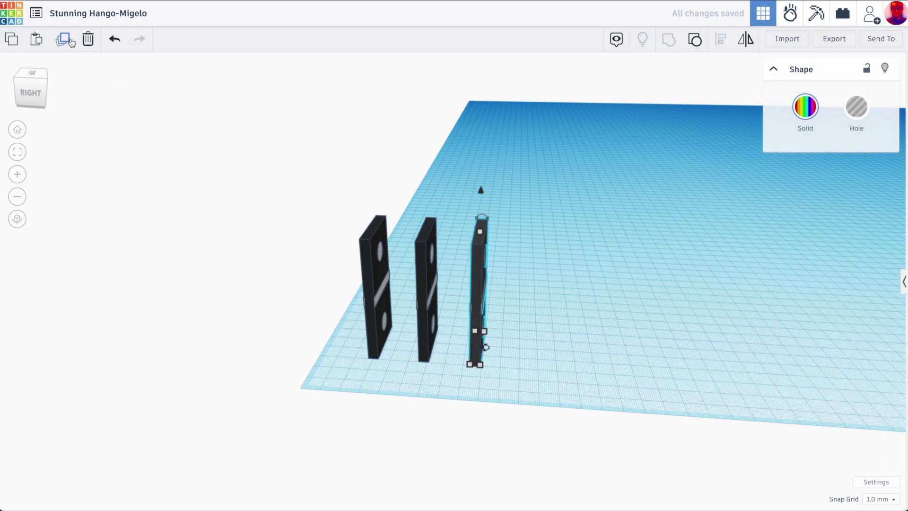
click(70, 40)
click(70, 40)
click(70, 40)
click(70, 41)
click(70, 41)
click(70, 41)
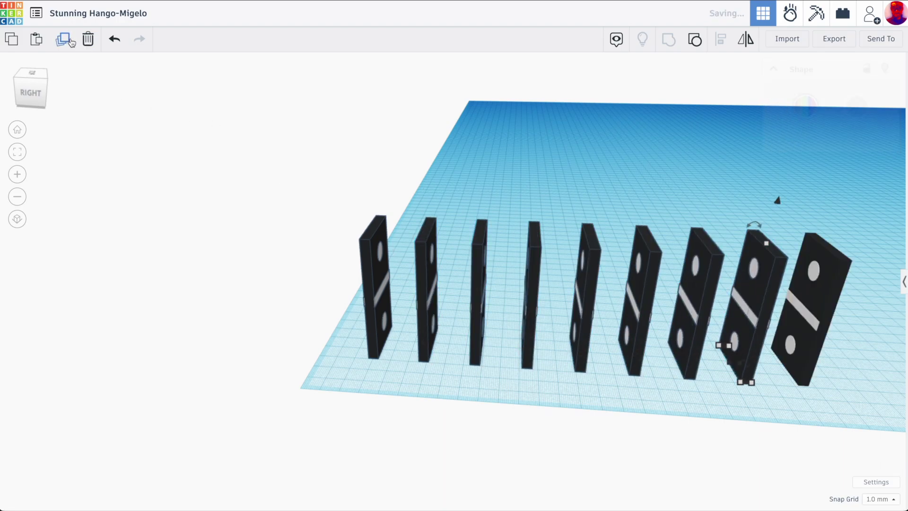
click(70, 40)
Rotate the row's last domino by -22.5° and repeat the duplication four times so the chain curves around.
scroll(552, 255, down, 3)
right_drag(551, 256, 415, 248)
scroll(275, 289, up, 5)
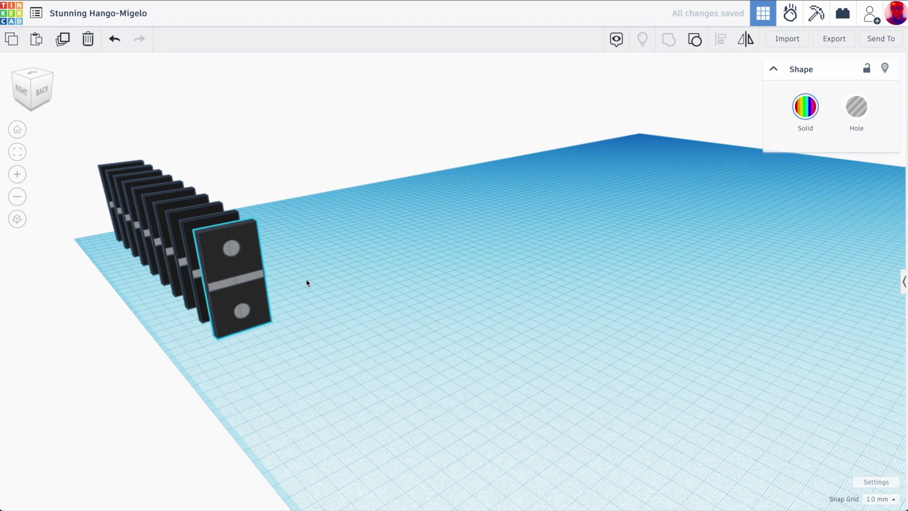
right_drag(330, 313, 330, 332)
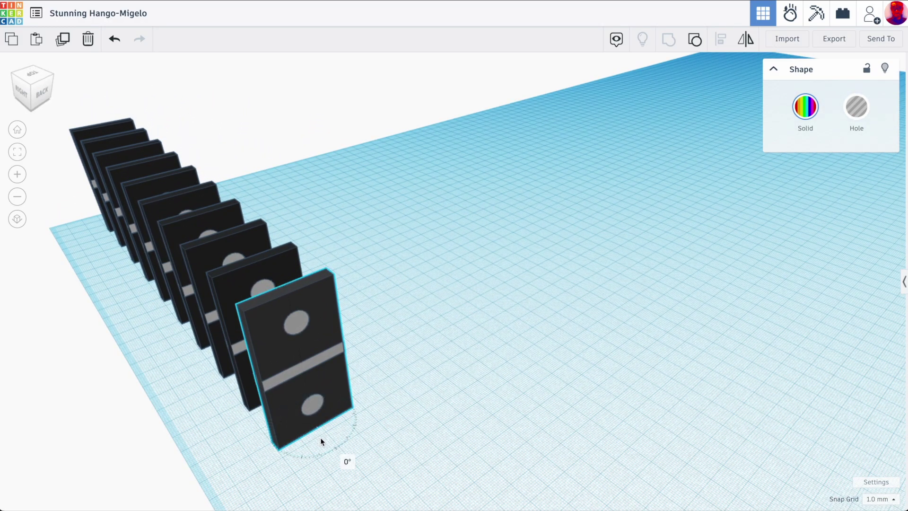
drag(320, 441, 325, 443)
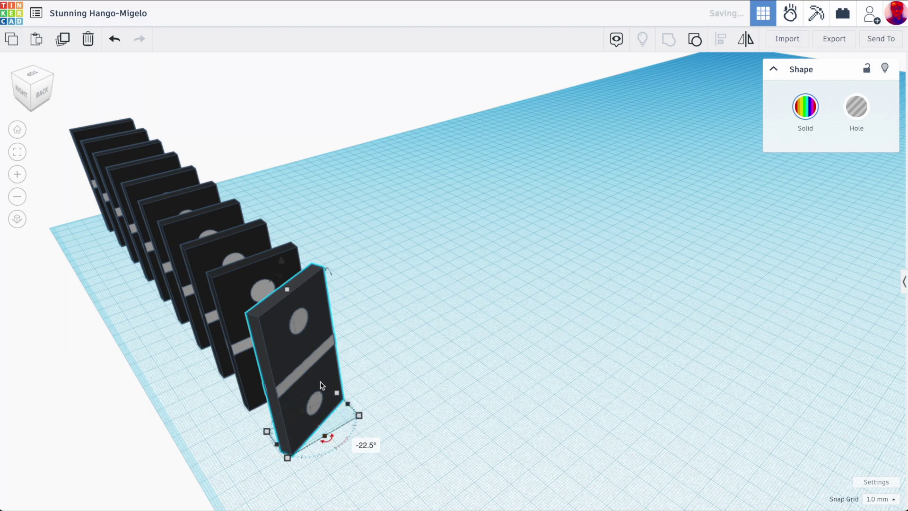
scroll(319, 250, down, 1)
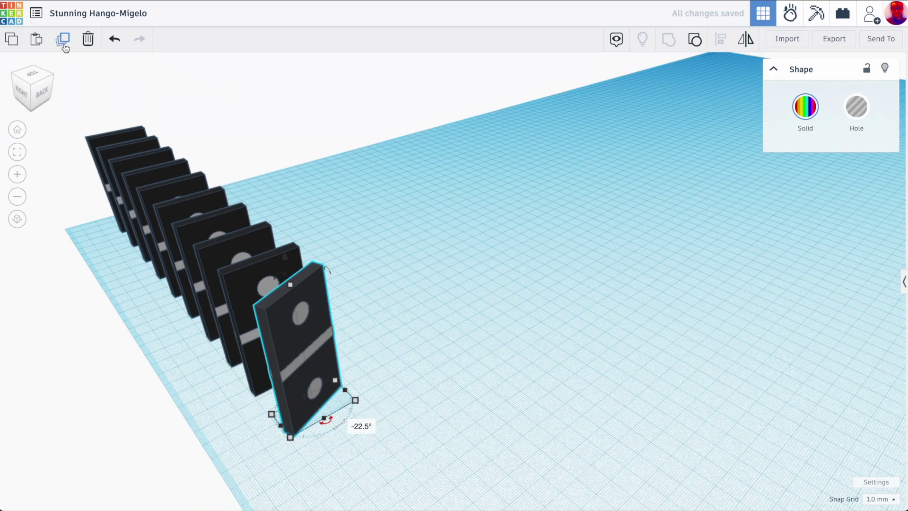
click(65, 46)
click(64, 46)
click(64, 46)
click(64, 46)
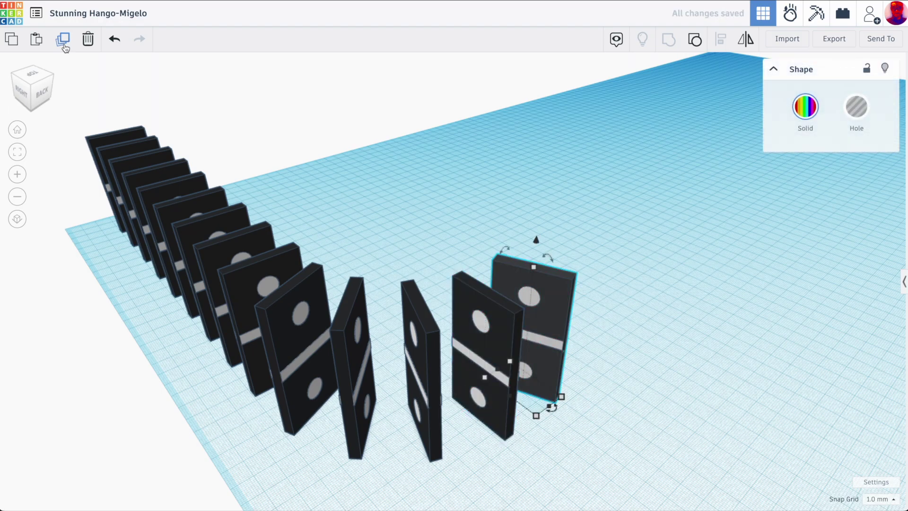
Rotate the end domino by -31° and repeat the duplication five times to bend the chain in the opposite direction.
right_drag(673, 317, 317, 334)
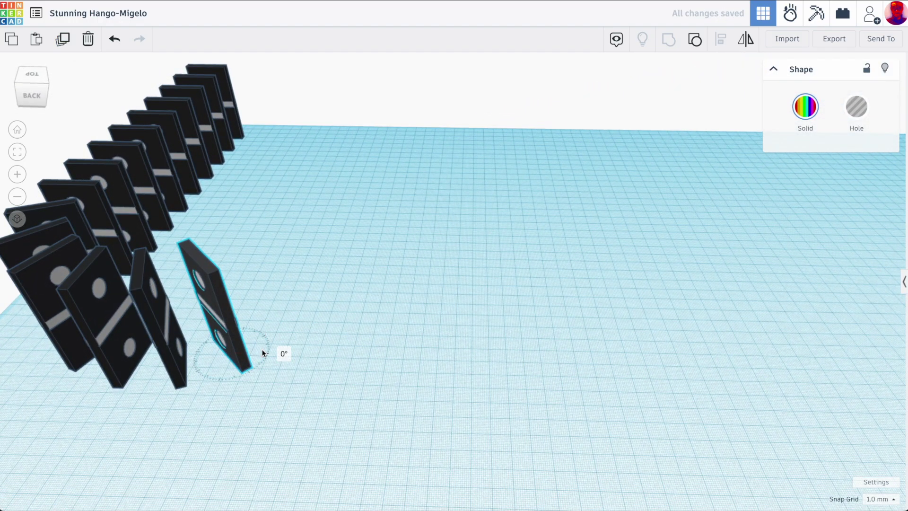
drag(262, 353, 265, 366)
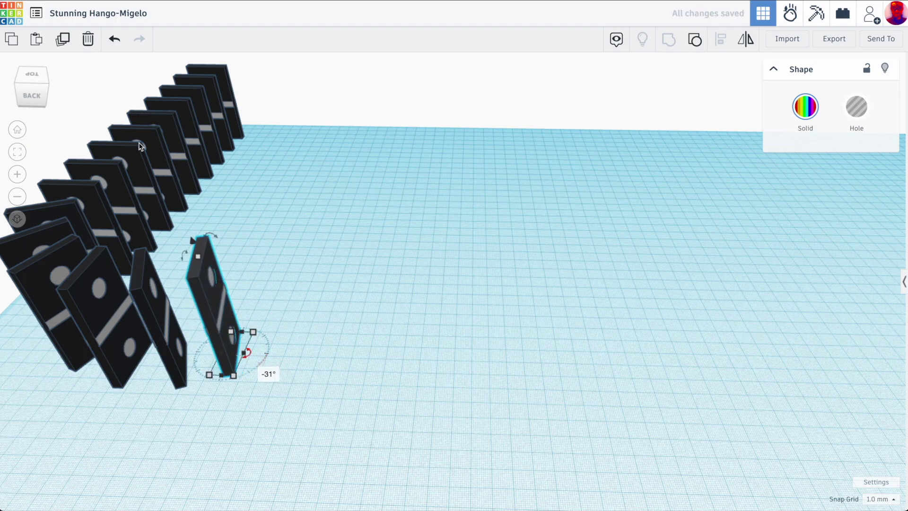
click(67, 43)
click(67, 43)
click(67, 44)
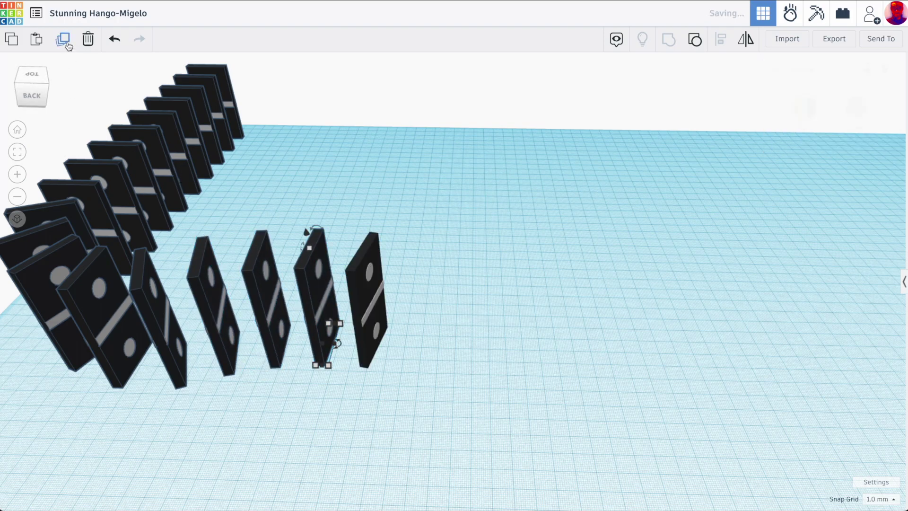
click(66, 44)
click(67, 43)
Rotate the end domino by -22.5° and repeat the duplication until the chain turns back on itself.
scroll(385, 224, down, 2)
right_drag(385, 226, 472, 358)
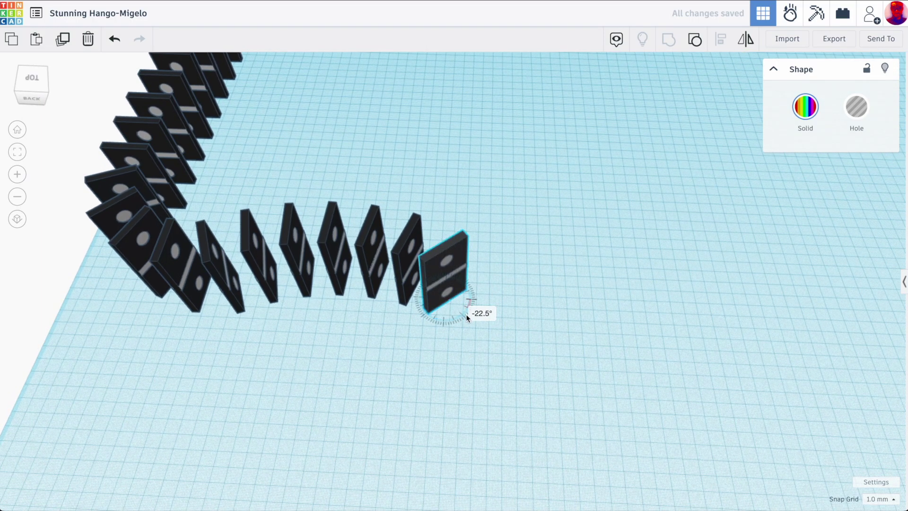
click(63, 40)
click(64, 40)
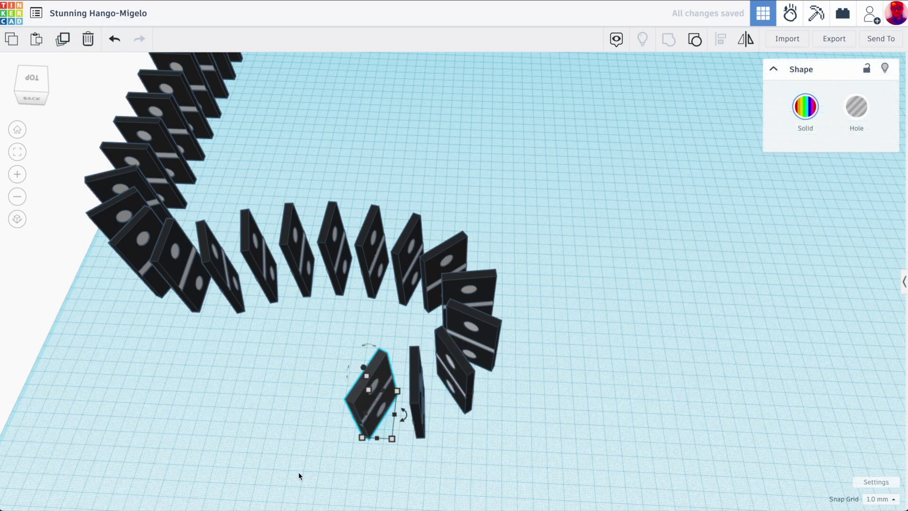
click(271, 445)
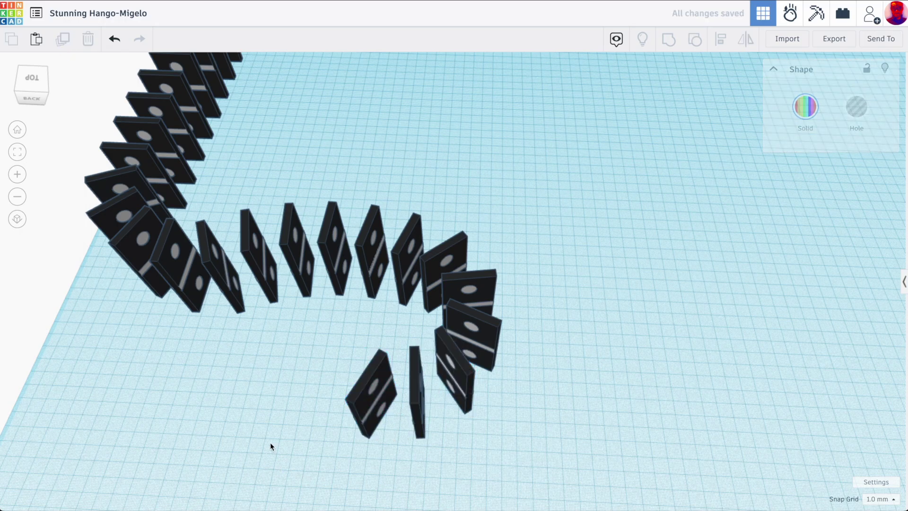
click(375, 416)
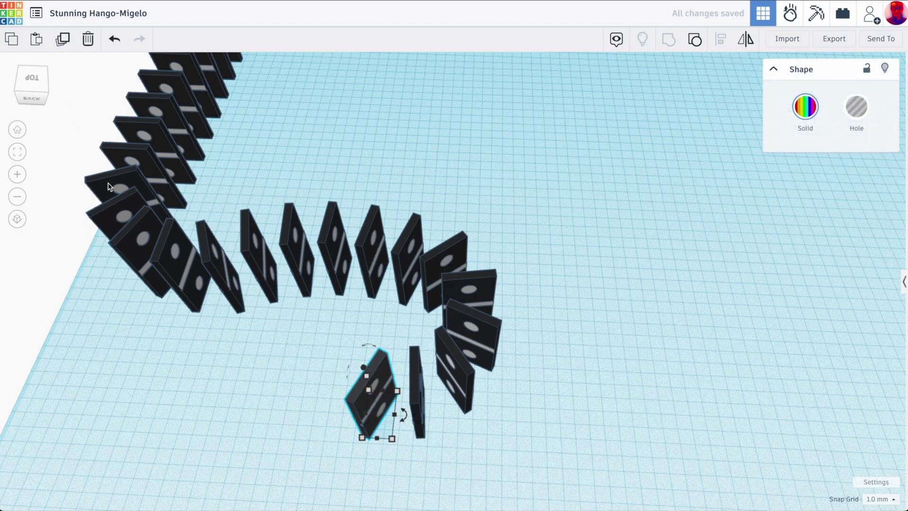
scroll(242, 308, up, 5)
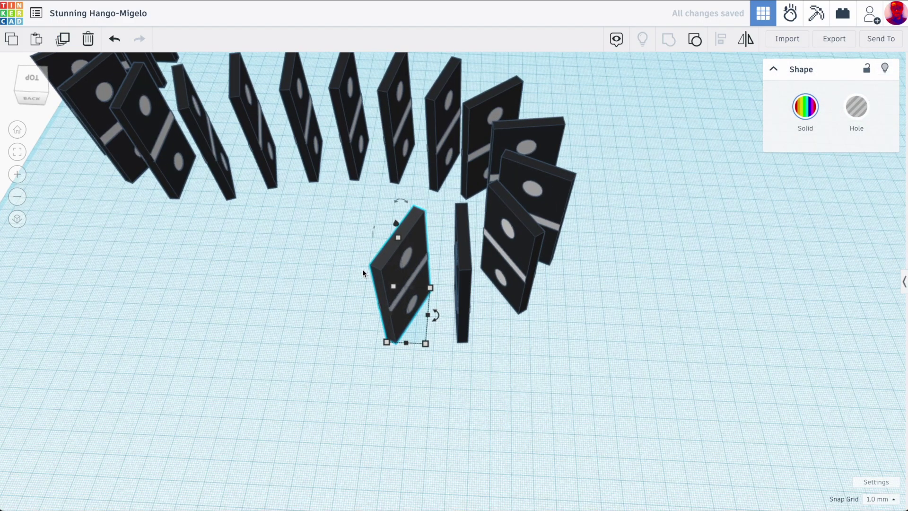
scroll(363, 273, up, 2)
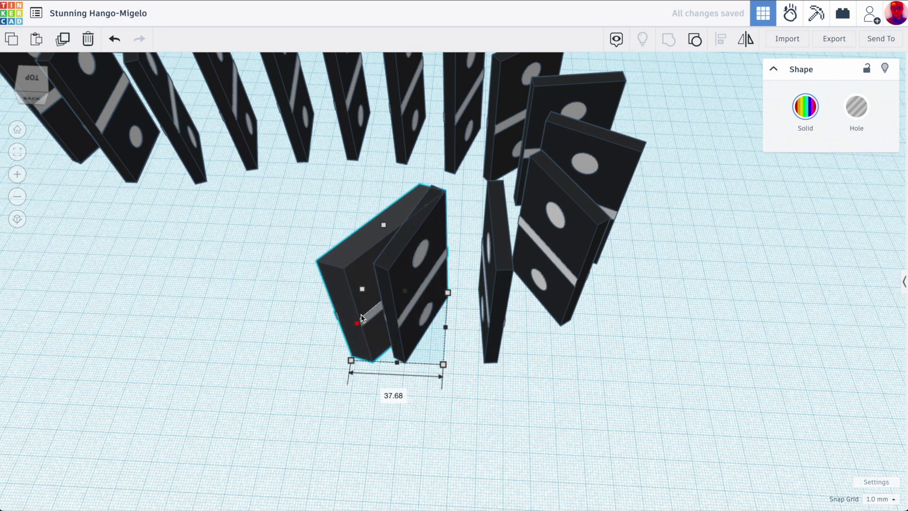
key(Delete)
Copy the end domino a short distance onward, rotate the copy by -17°, and repeat the duplication to reverse the curve.
click(412, 327)
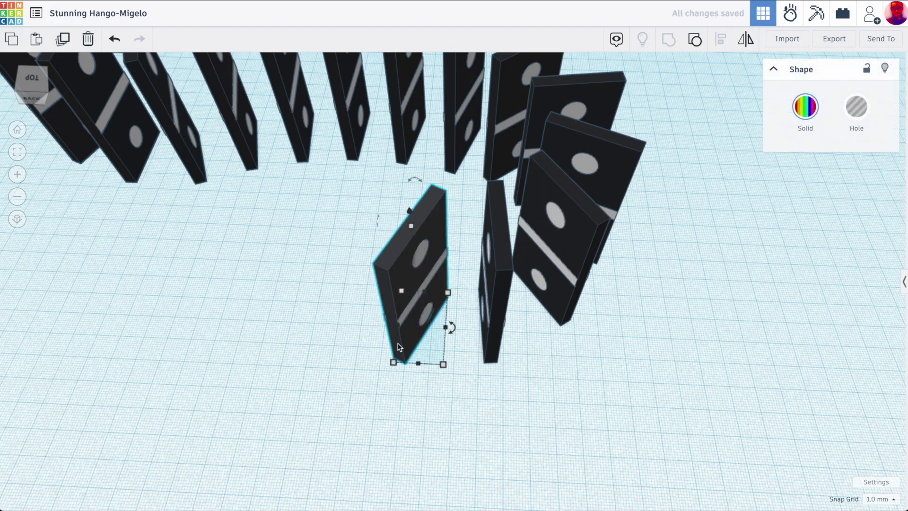
alt+drag(398, 347, 329, 326)
right_drag(397, 338, 425, 390)
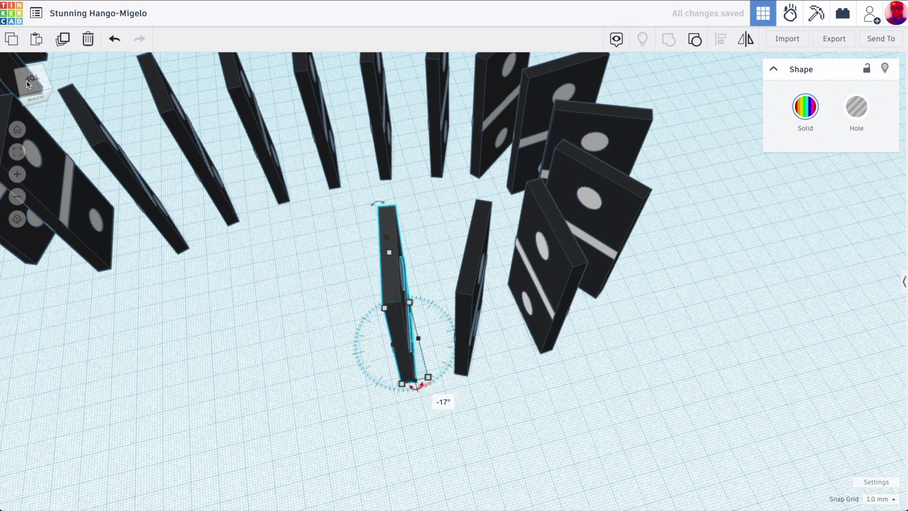
click(63, 39)
click(63, 39)
scroll(182, 262, down, 3)
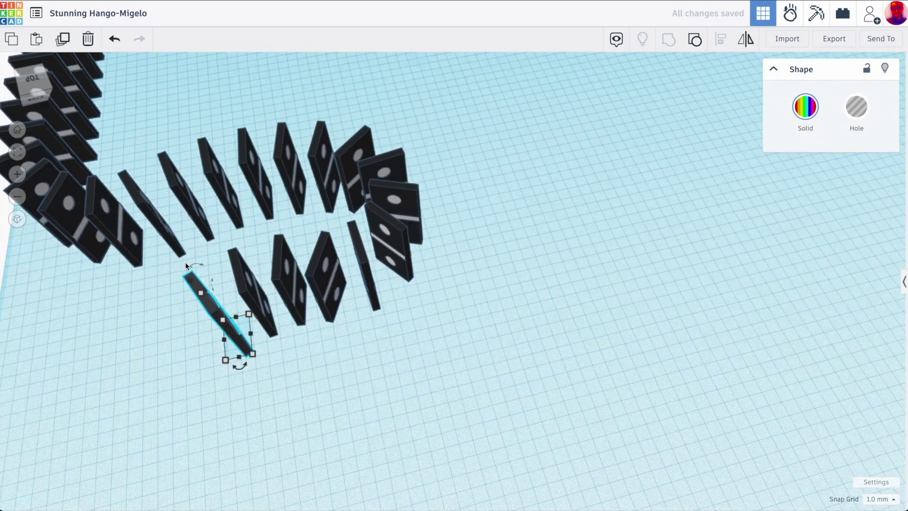
Keep duplicating the end domino, adjusting its rotation along the way, to lengthen the winding chain.
middle_drag(185, 267, 284, 171)
key(ctrl+d)
middle_drag(319, 262, 367, 379)
key(ctrl+d)
drag(367, 379, 388, 369)
key(ctrl+d)
middle_drag(387, 368, 353, 408)
key(ctrl+d)
Repeat the duplication four more times to carry the curve across the open workplane.
right_drag(353, 407, 444, 273)
click(61, 39)
click(62, 40)
click(61, 39)
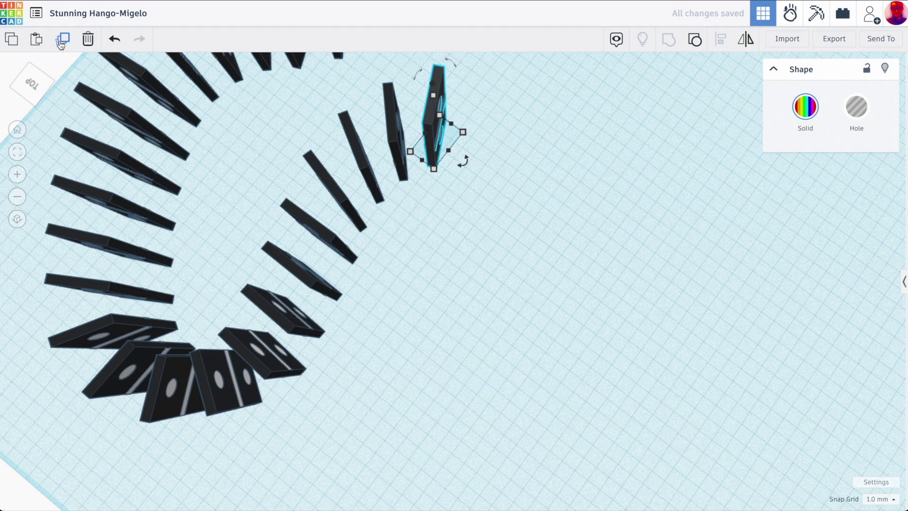
click(60, 41)
Turn the end domino slightly and duplicate it twice to start the next bend.
right_drag(426, 213, 359, 284)
drag(368, 302, 395, 295)
middle_drag(395, 296, 425, 156)
click(61, 39)
click(62, 40)
Reselect the end domino and extend the chain toward the next workplane corner with repeated duplicates, readjusting the end domino midway.
right_drag(567, 264, 478, 199)
click(478, 189)
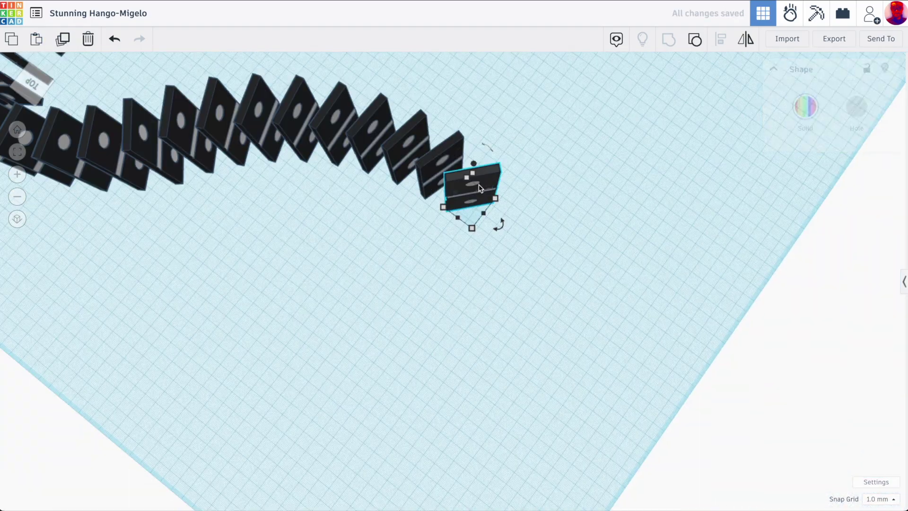
click(62, 40)
click(62, 40)
middle_drag(330, 284, 432, 189)
click(62, 39)
drag(289, 245, 304, 235)
click(62, 40)
click(62, 39)
scroll(277, 256, down, 3)
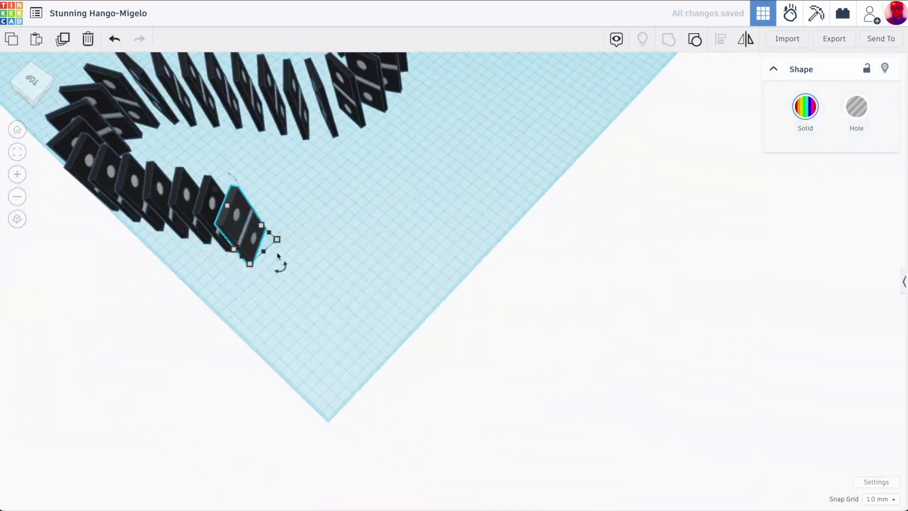
Add another domino, readjust the end piece, and duplicate it four times to lead the chain past the corner.
key(ctrl+d)
right_drag(277, 256, 342, 325)
scroll(342, 284, up, 4)
drag(345, 255, 381, 246)
key(ctrl+d)
key(ctrl+d)
key(ctrl+d)
key(ctrl+d)
Select the domino at the chain's end and duplicate it four times to extend the run.
scroll(439, 288, down, 5)
scroll(436, 282, up, 5)
right_drag(439, 288, 480, 341)
click(435, 281)
click(411, 222)
key(ctrl+d)
key(ctrl+d)
key(ctrl+d)
key(ctrl+d)
Adjust the end domino near the workplane's edge and duplicate it repeatedly to swing the chain back inward.
scroll(480, 340, down, 3)
middle_drag(480, 340, 425, 227)
scroll(379, 236, up, 4)
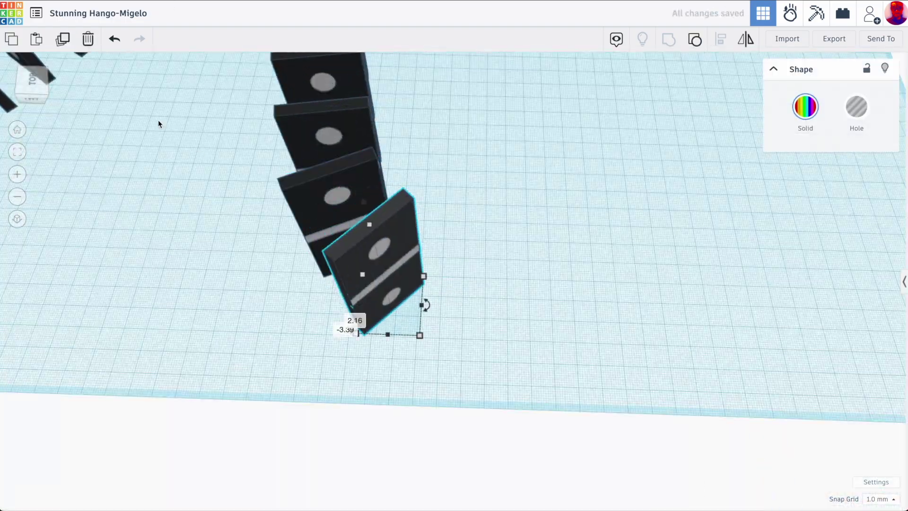
right_drag(158, 124, 284, 199)
drag(385, 404, 427, 463)
scroll(388, 239, down, 5)
click(63, 40)
right_drag(387, 239, 579, 271)
scroll(580, 272, up, 4)
scroll(580, 272, down, 2)
click(63, 40)
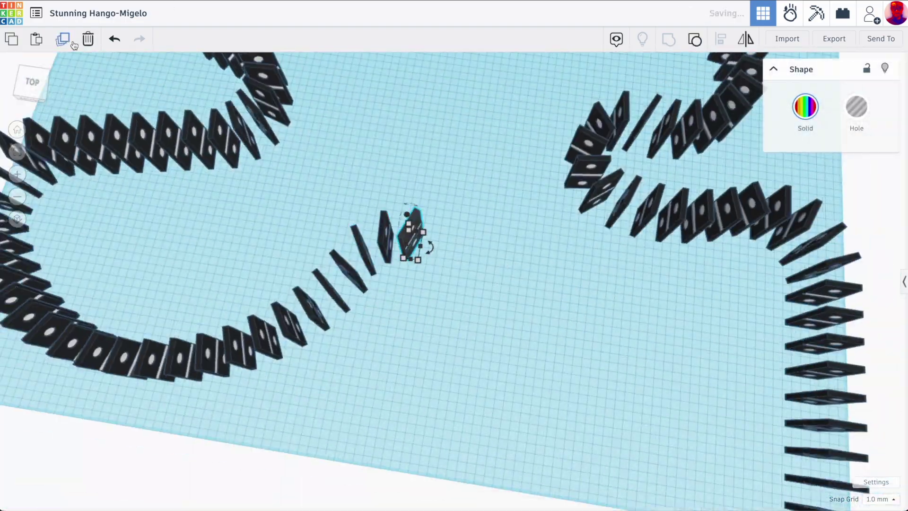
Adjust the end domino again and repeat the duplication to form the final bends beside the chain's starting row.
scroll(428, 241, up, 5)
drag(473, 239, 494, 184)
scroll(494, 184, down, 5)
click(63, 40)
click(63, 39)
right_drag(520, 331, 642, 248)
click(63, 40)
Deselect the last domino and inspect the whole chain's layout and spacing, especially around its final bends.
scroll(531, 170, up, 3)
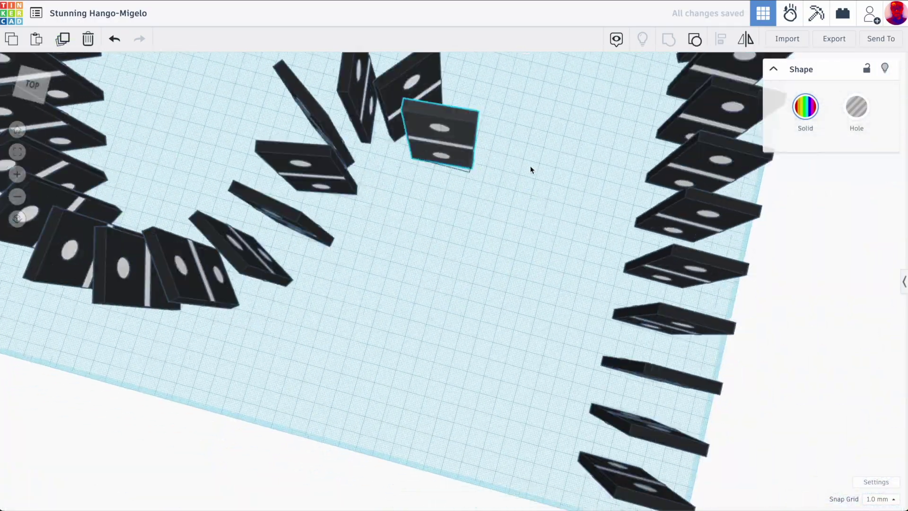
click(355, 302)
scroll(354, 296, down, 5)
right_drag(529, 245, 558, 227)
scroll(456, 264, up, 3)
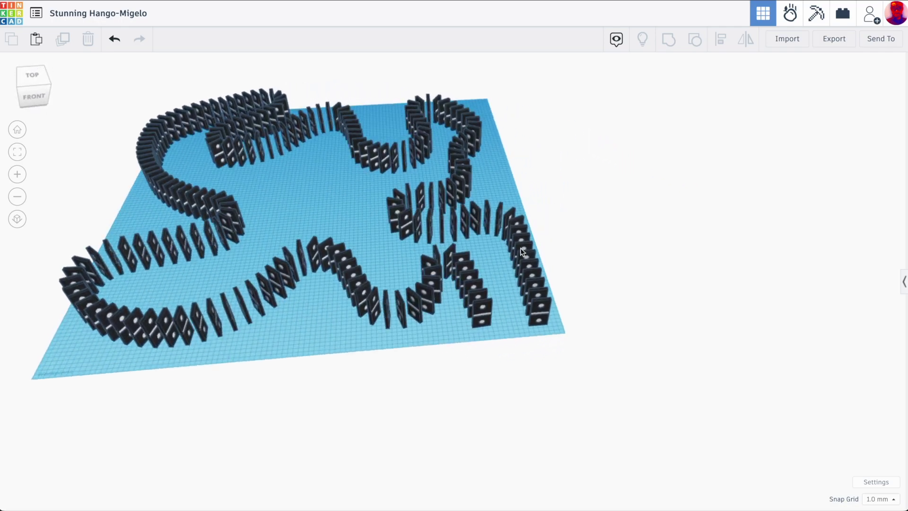
scroll(453, 266, up, 3)
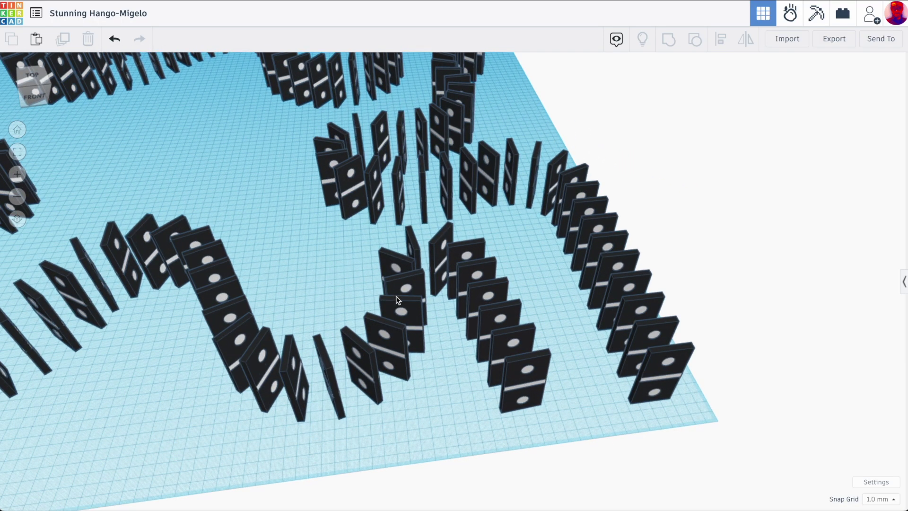
scroll(423, 276, down, 5)
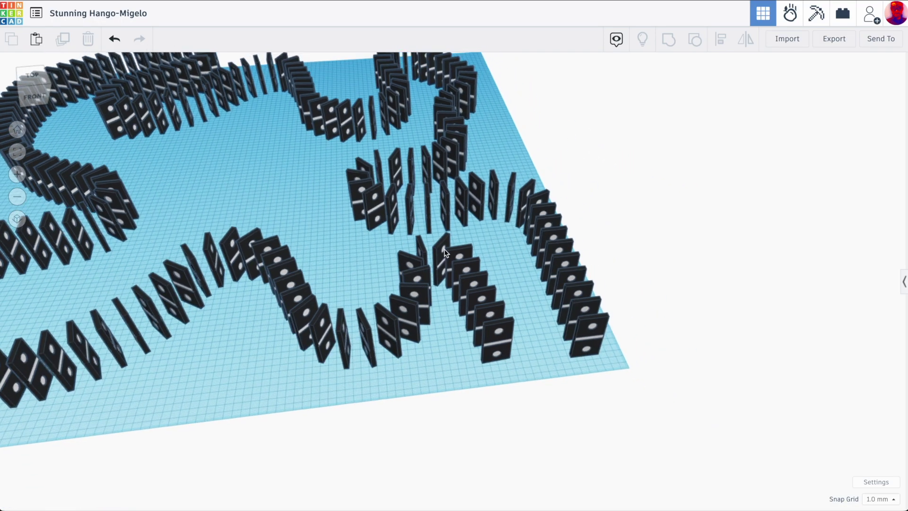
Open the domino chain in Sim Lab and start the simulation with the first domino in close view.
right_drag(444, 249, 477, 173)
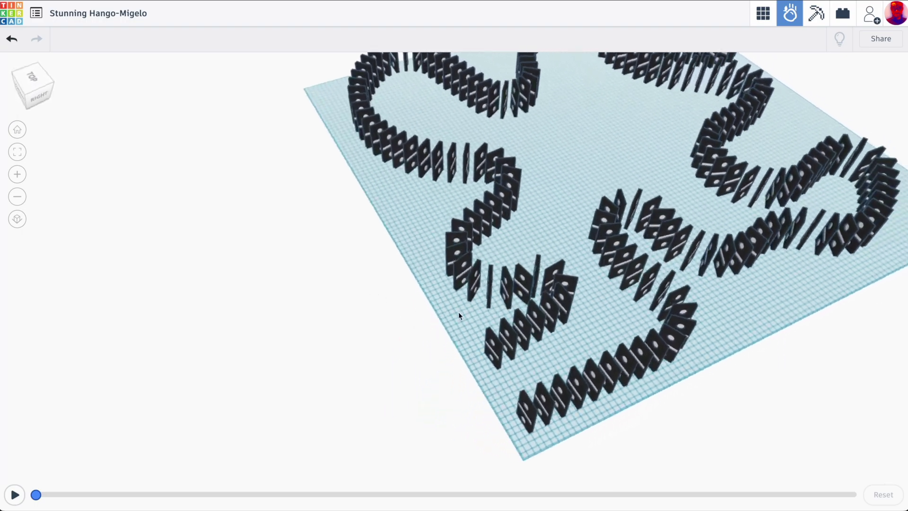
right_drag(458, 311, 581, 251)
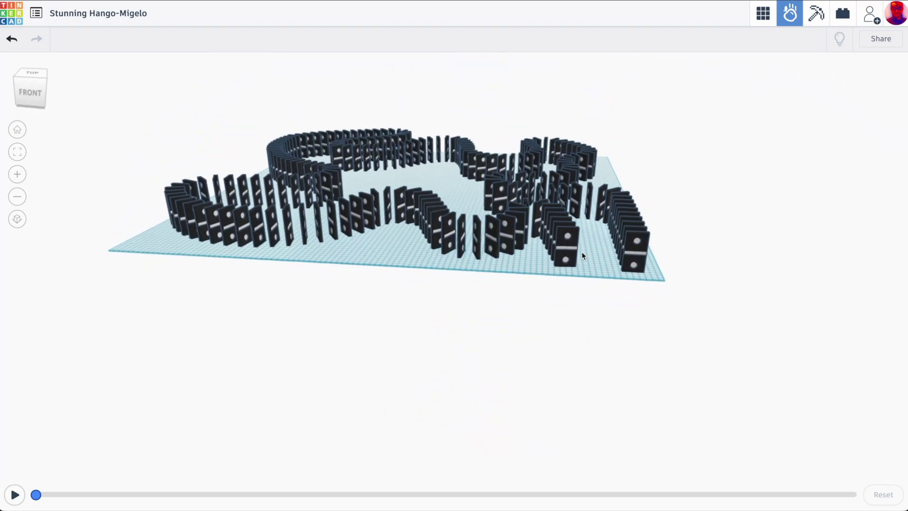
scroll(766, 199, up, 3)
scroll(665, 251, up, 5)
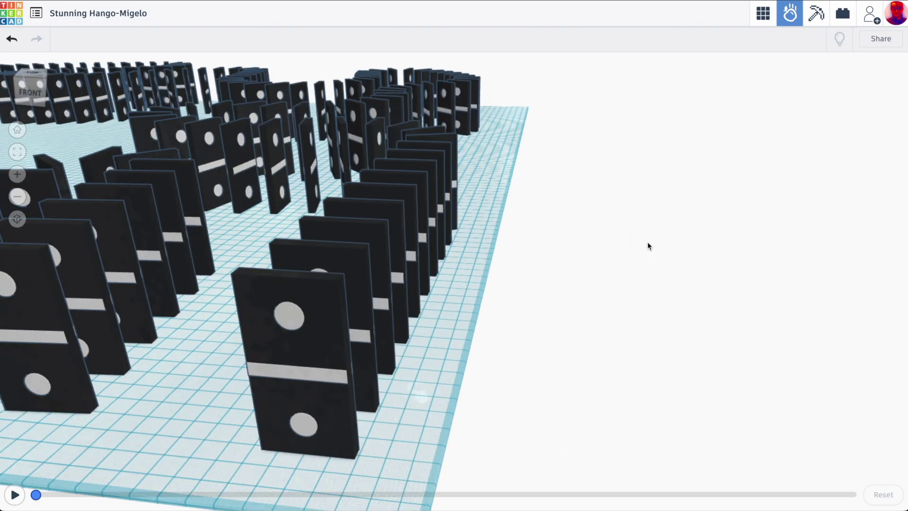
right_drag(542, 262, 579, 251)
middle_drag(579, 252, 539, 261)
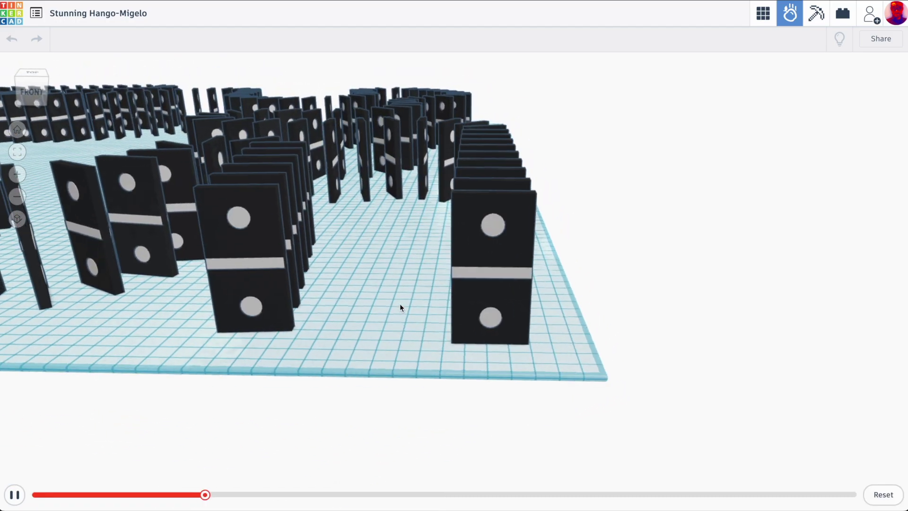
right_drag(399, 304, 402, 300)
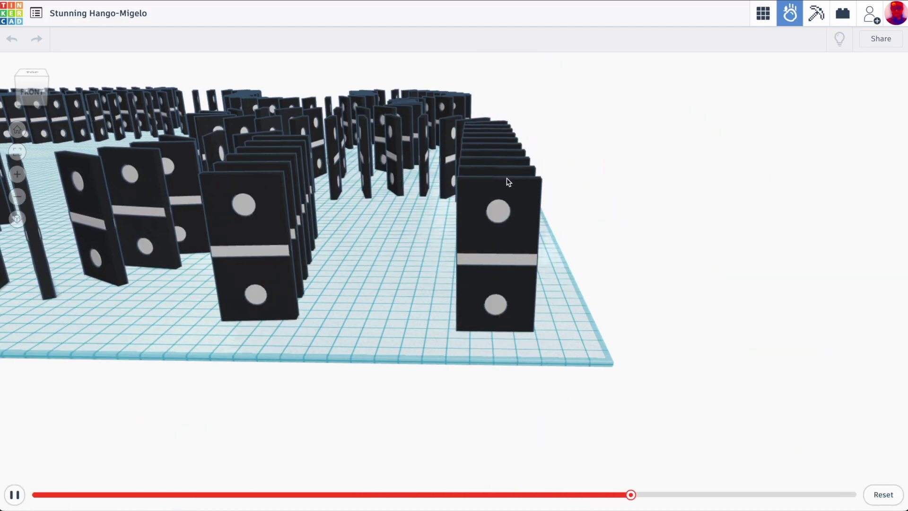
Throw an object at the first domino, watch the opening stretch topple and reset the simulation.
click(500, 159)
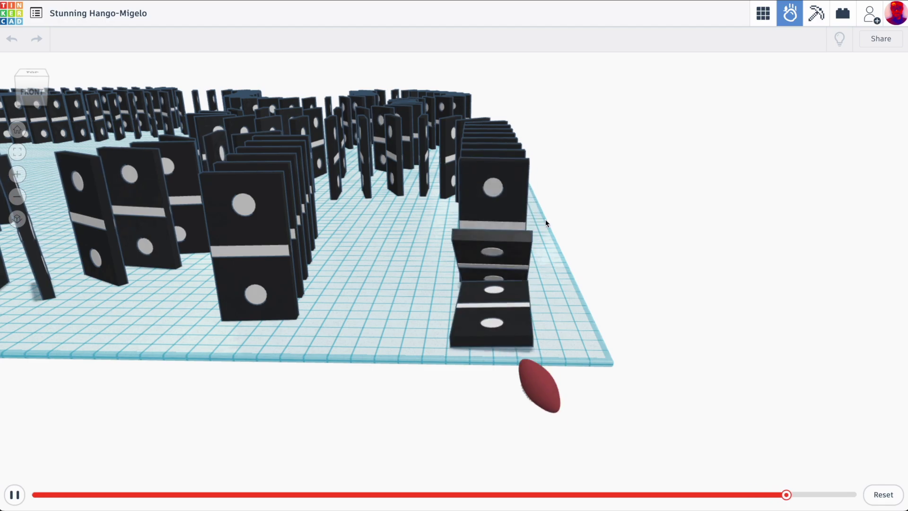
right_drag(545, 220, 527, 240)
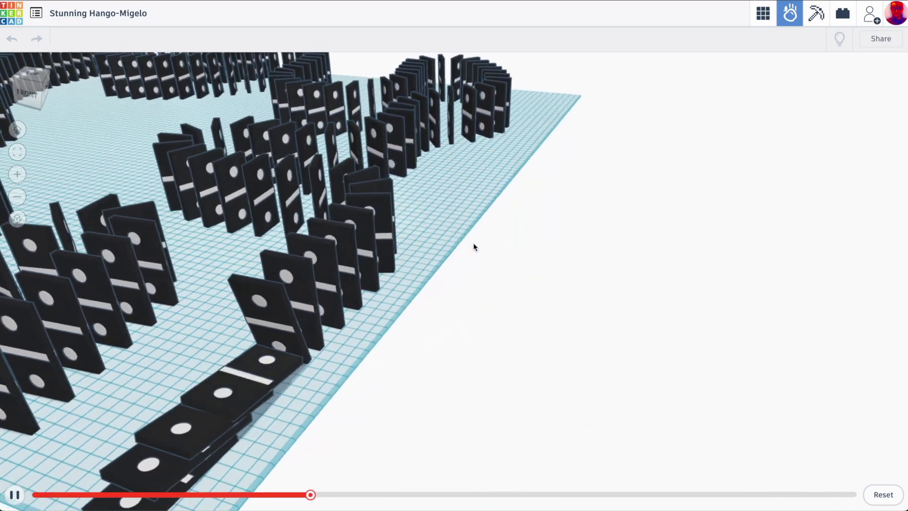
right_drag(471, 247, 461, 244)
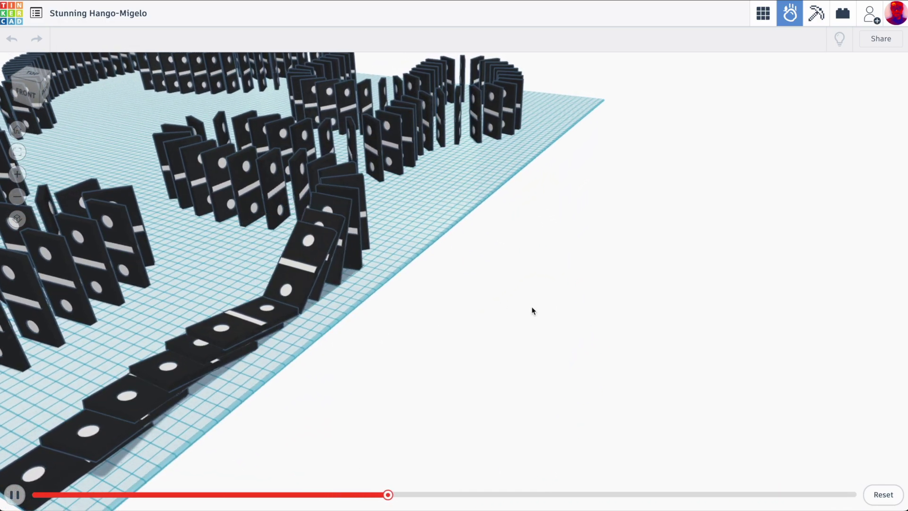
click(887, 492)
Select the last domino beside the starting row and run the simulation again to topple the chain from its first domino.
middle_drag(312, 260, 397, 219)
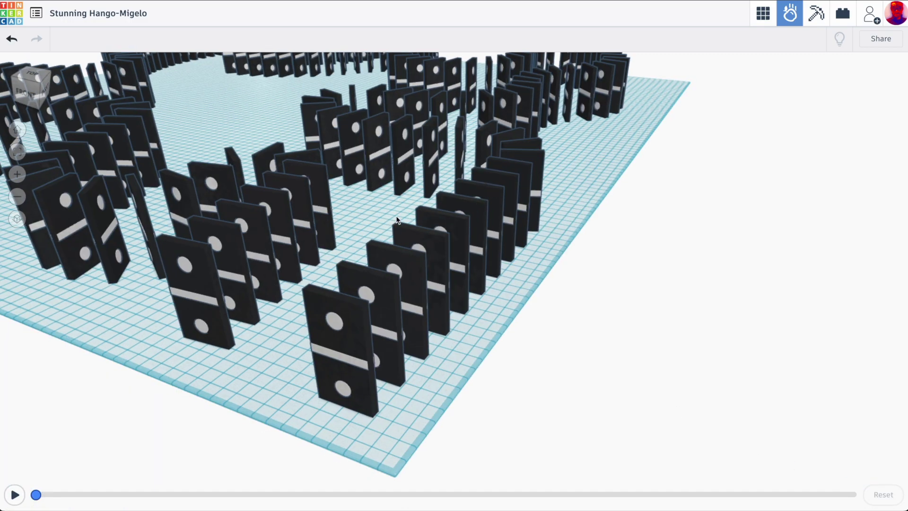
scroll(288, 303, up, 3)
click(121, 302)
click(14, 494)
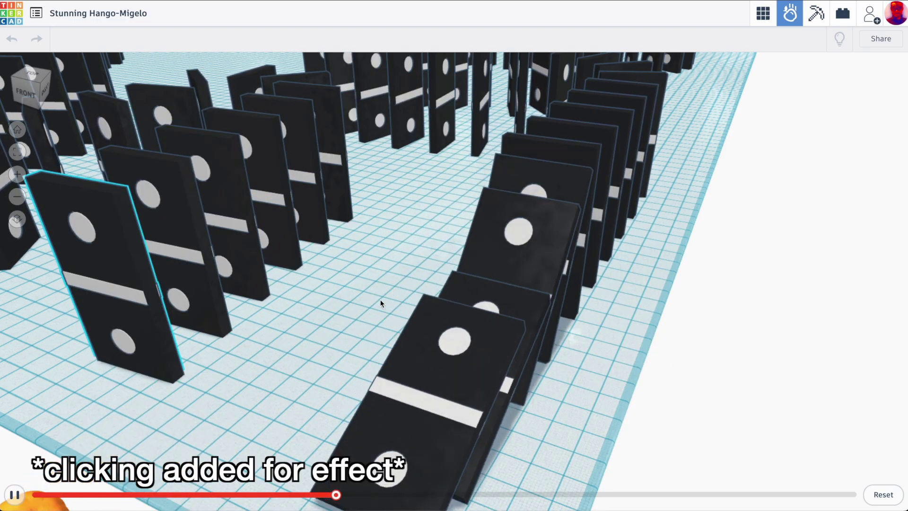
Follow the toppling dominoes around the whole chain, check where the collapse stops and reset the simulation.
scroll(691, 258, down, 5)
right_drag(758, 208, 650, 229)
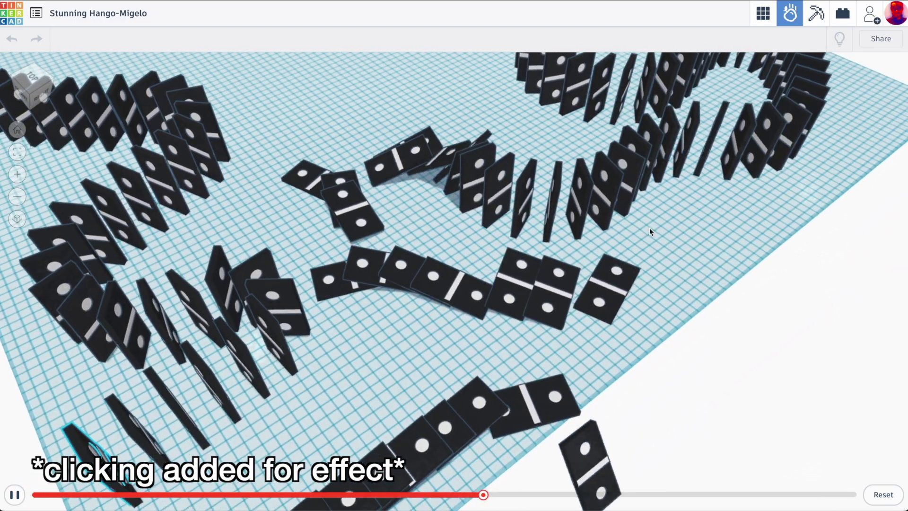
scroll(650, 230, down, 3)
right_drag(737, 203, 764, 197)
middle_drag(728, 203, 631, 324)
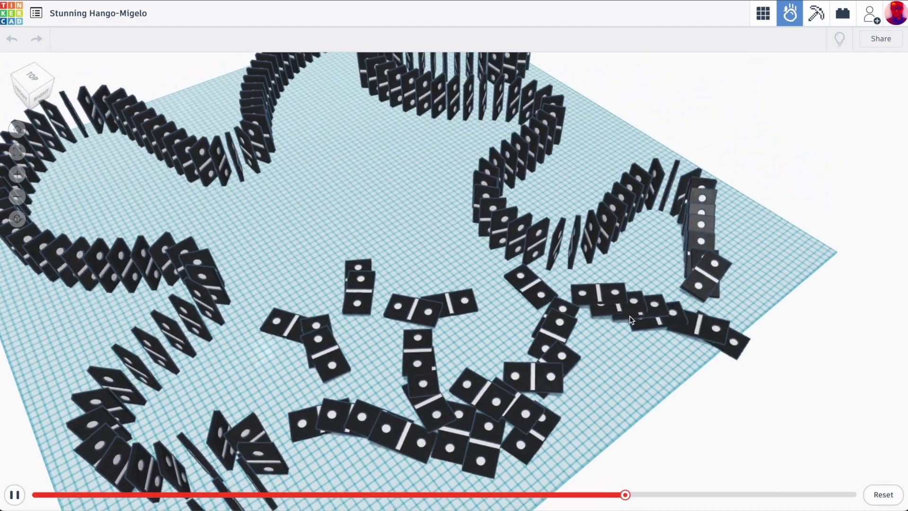
scroll(306, 245, down, 2)
right_drag(317, 235, 471, 207)
right_drag(301, 239, 317, 157)
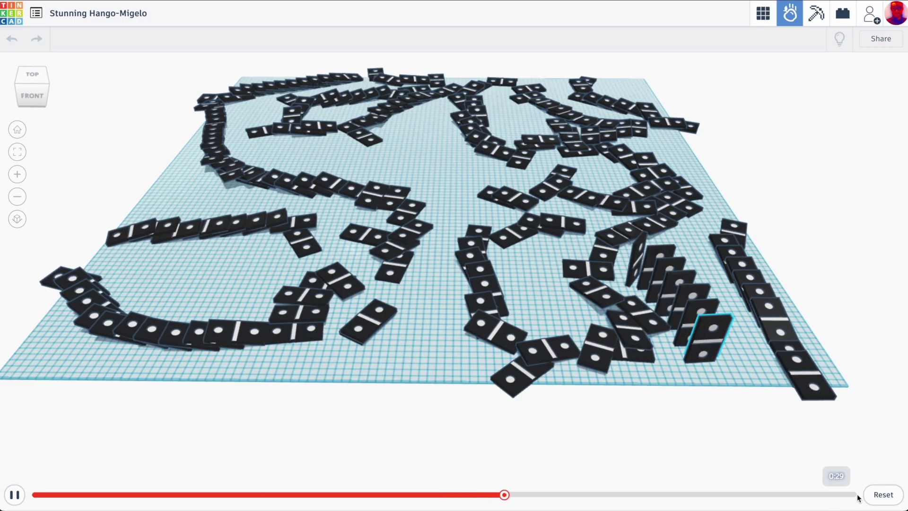
click(877, 500)
Select all the dominoes and change their physical material to Steel.
right_drag(769, 282, 668, 257)
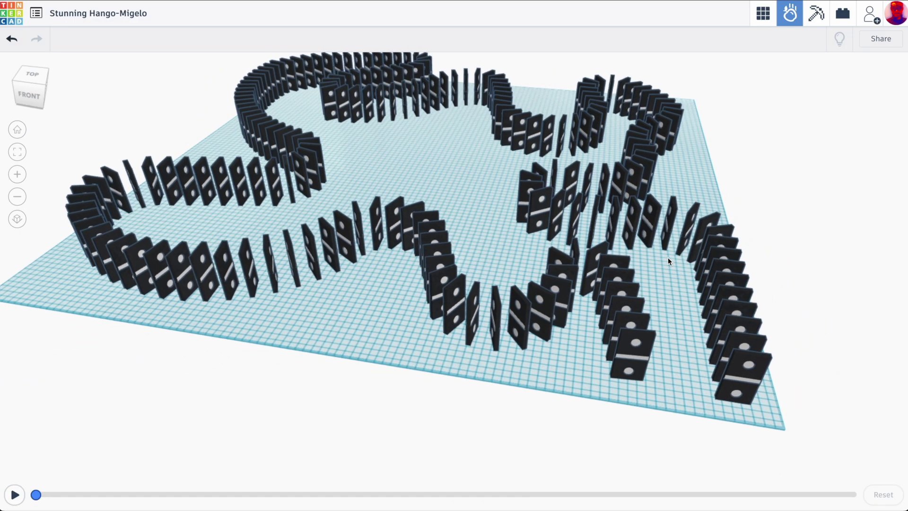
key(ctrl+a)
right_drag(762, 189, 688, 183)
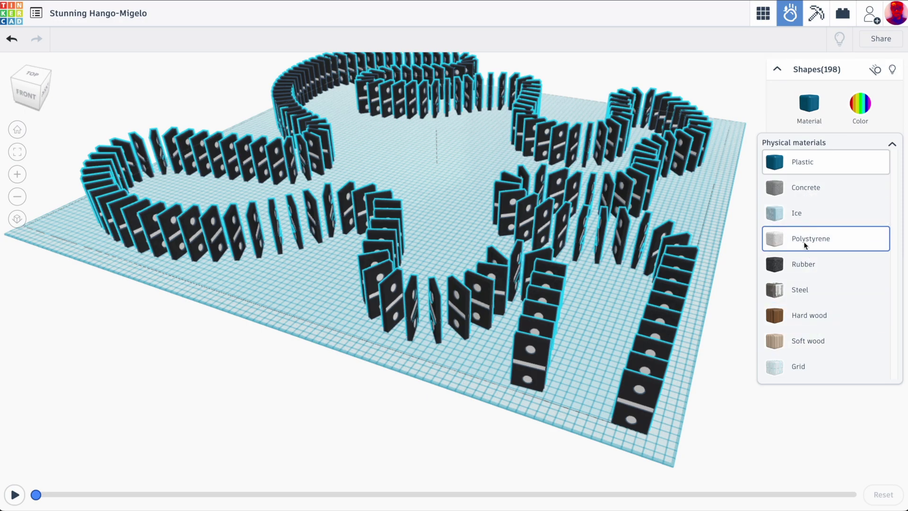
click(796, 296)
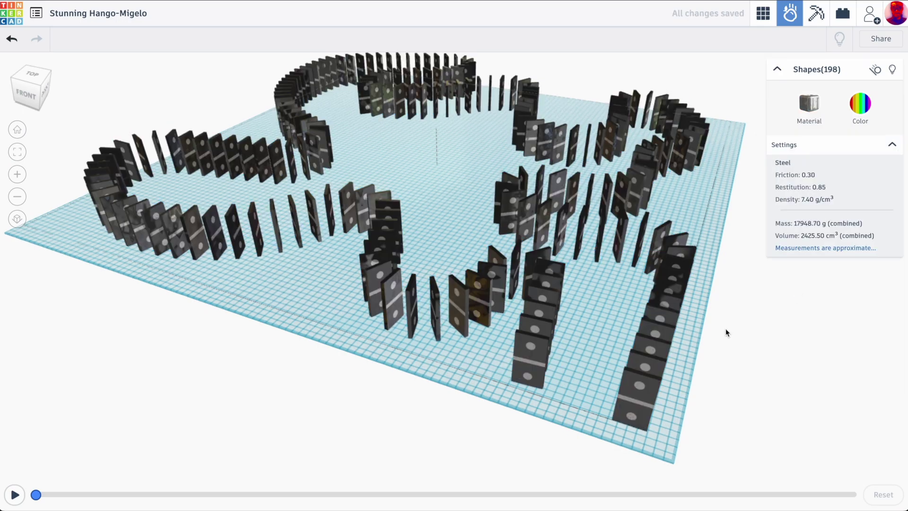
Run the simulation with the steel dominoes and throw an object at the first one.
right_drag(725, 329, 676, 260)
scroll(657, 237, up, 5)
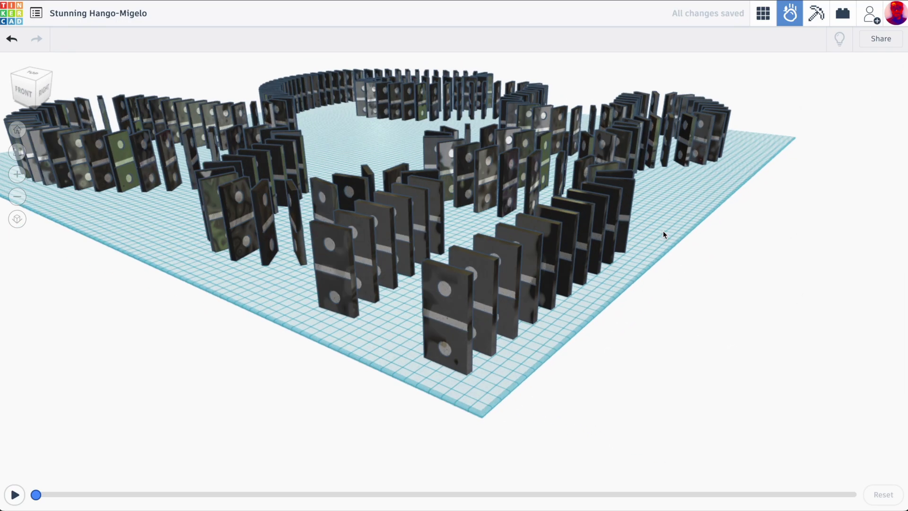
scroll(739, 209, up, 5)
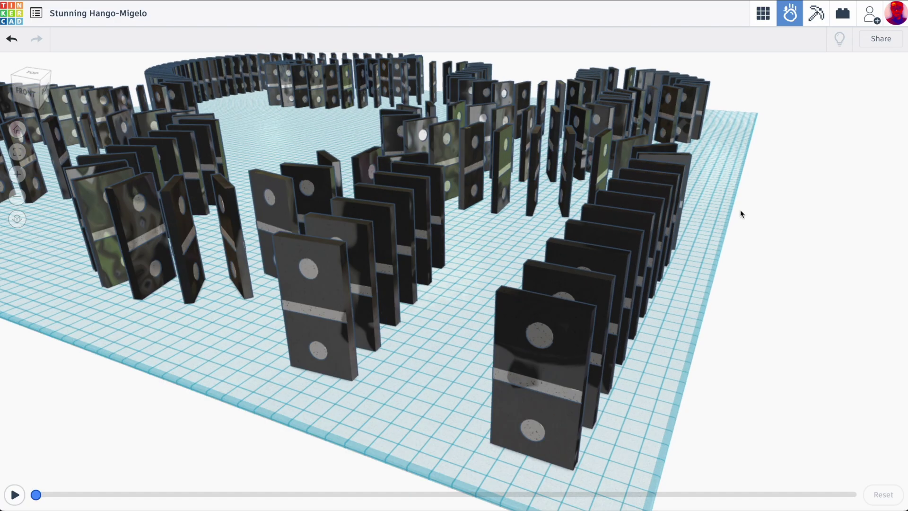
right_drag(746, 211, 724, 224)
key(space)
click(593, 261)
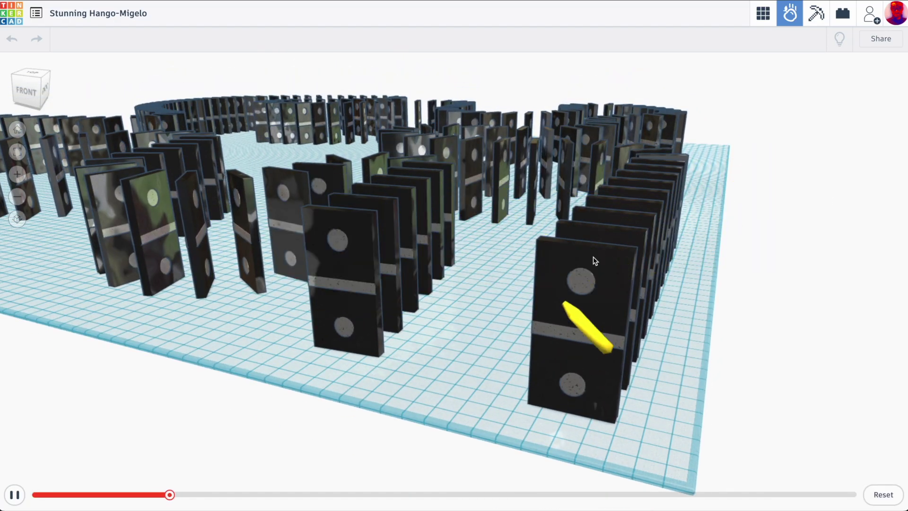
Hit the upper part of the first steel domino with another thrown object to set off the chain.
scroll(595, 260, up, 10)
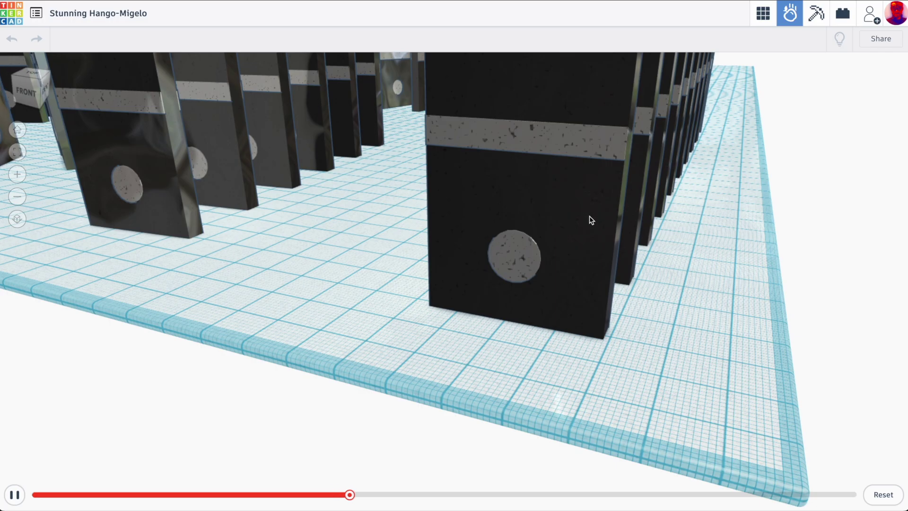
middle_drag(589, 215, 590, 281)
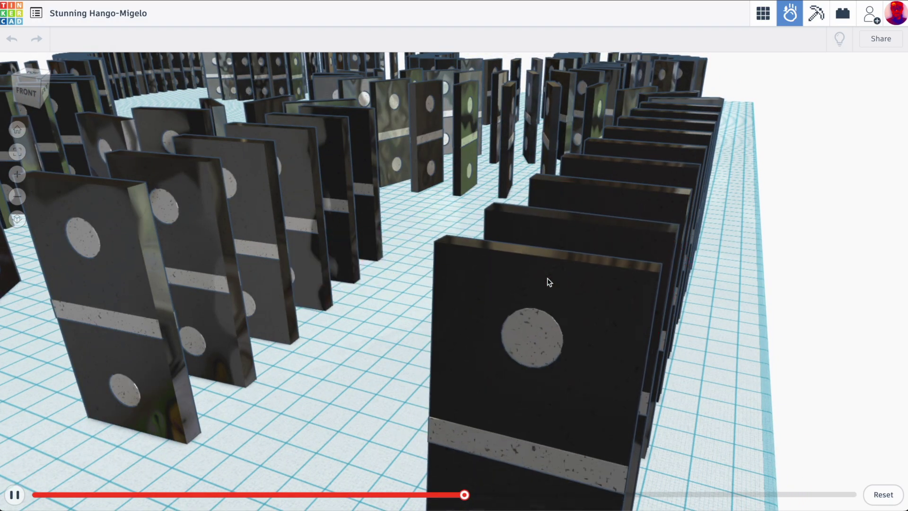
scroll(476, 227, down, 1)
scroll(478, 224, down, 5)
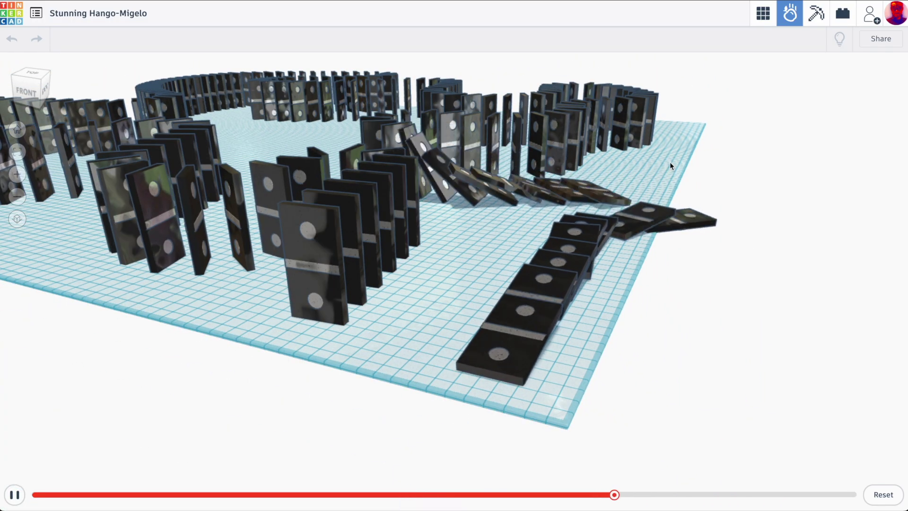
Follow the steel dominoes' collapse across the workplane and examine the fallen chain from the opposite side.
right_drag(669, 162, 544, 191)
scroll(545, 192, down, 5)
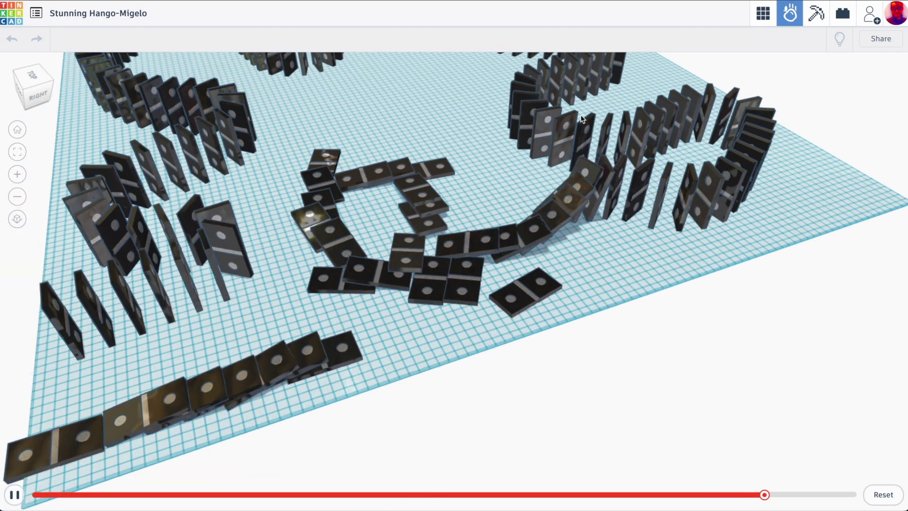
middle_drag(581, 163, 587, 168)
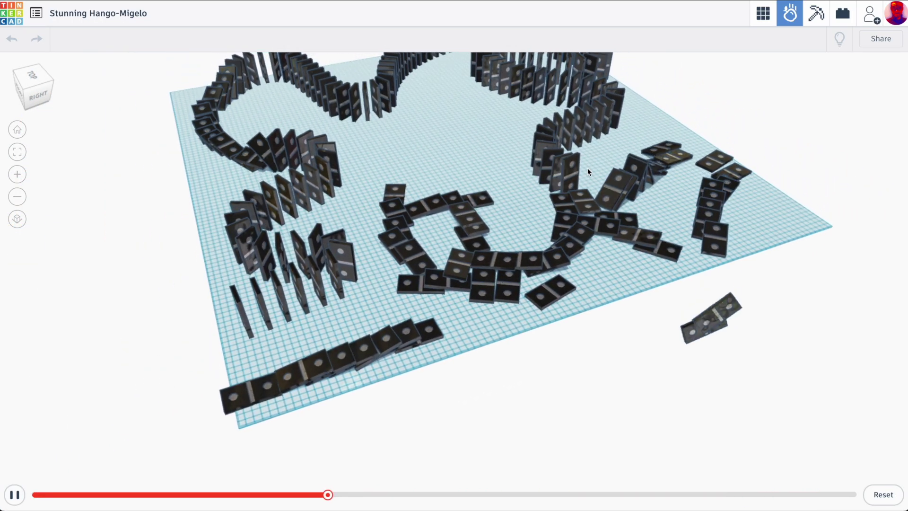
middle_drag(546, 141, 546, 201)
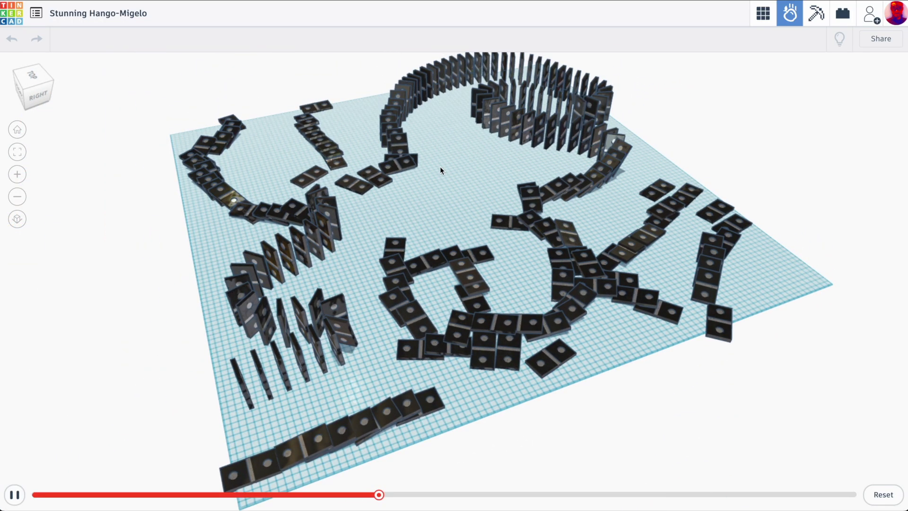
middle_drag(440, 166, 441, 191)
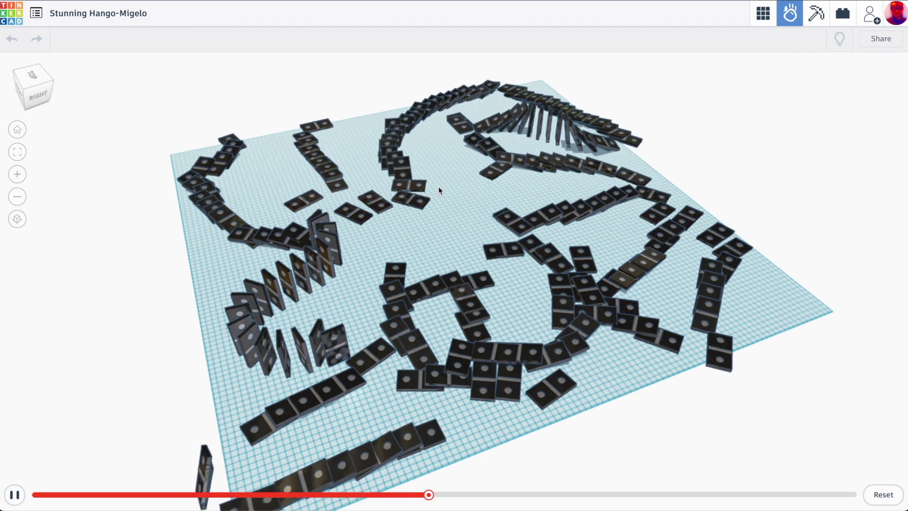
right_drag(420, 188, 495, 214)
right_drag(381, 185, 600, 200)
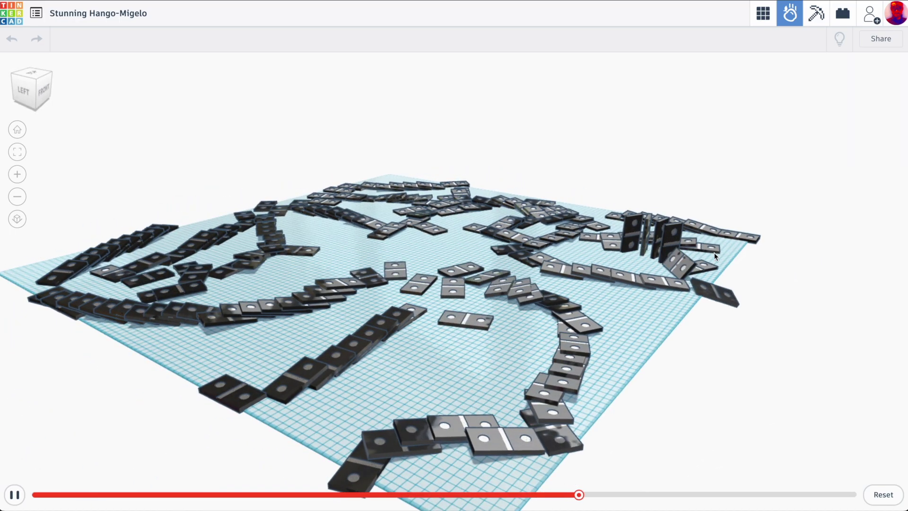
Knock over the remaining standing dominoes with a thrown object and view the fully toppled layout.
scroll(709, 252, up, 5)
scroll(699, 251, up, 3)
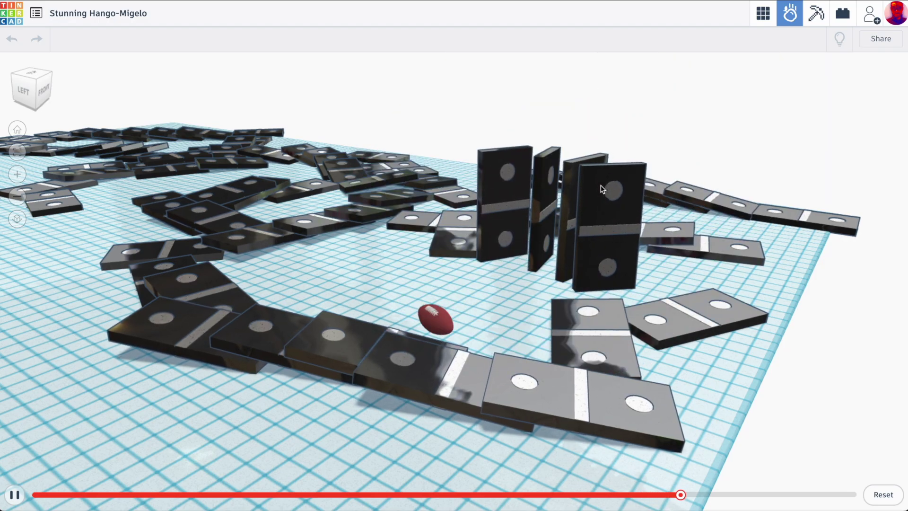
scroll(636, 180, down, 6)
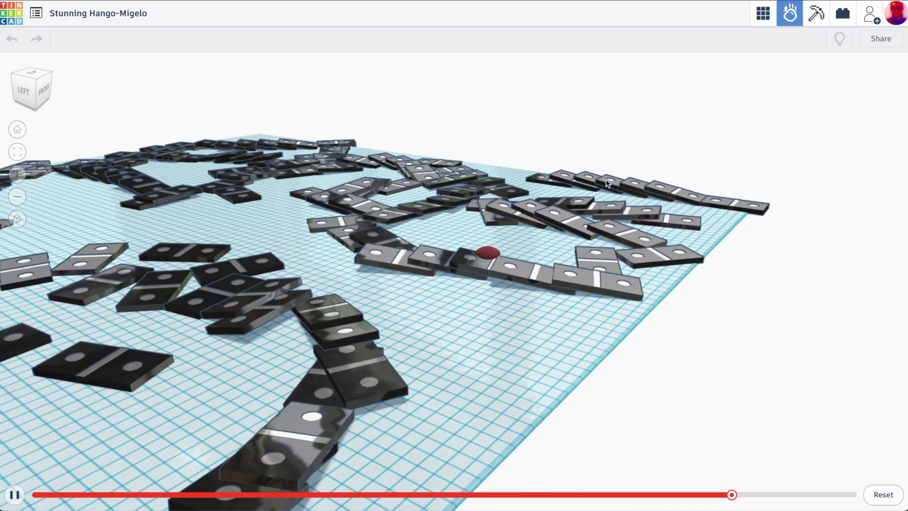
right_drag(637, 180, 681, 168)
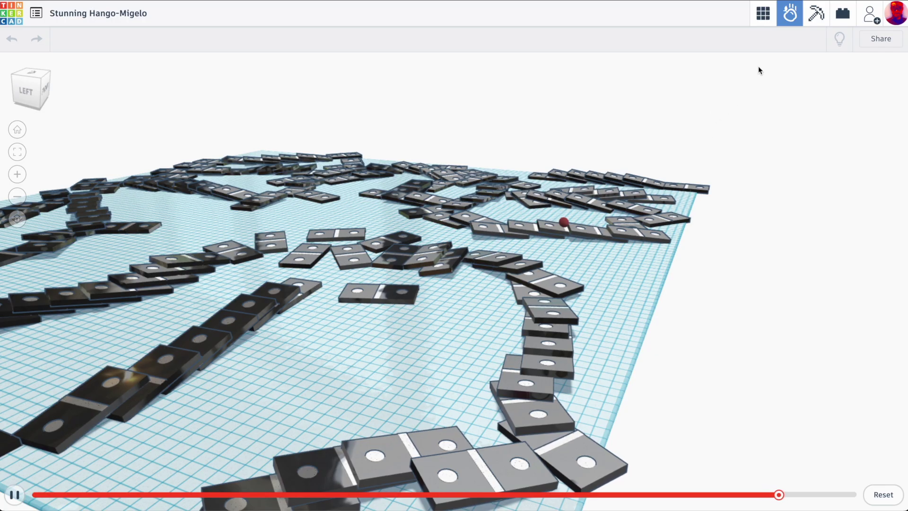